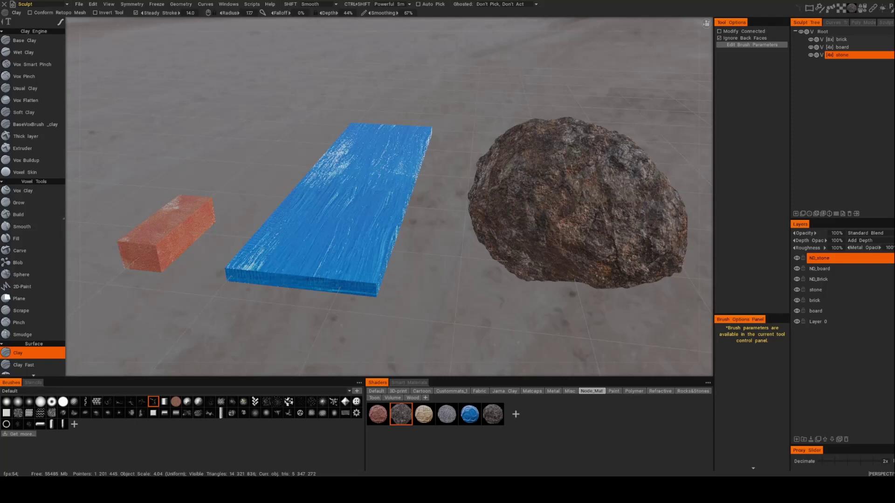
Step: Select the brick volume and carve away its near corner with the Wet Clay brush, cutting from the top edge down the vertical edge
{"action": "left_click", "coordinate": [856, 39]}
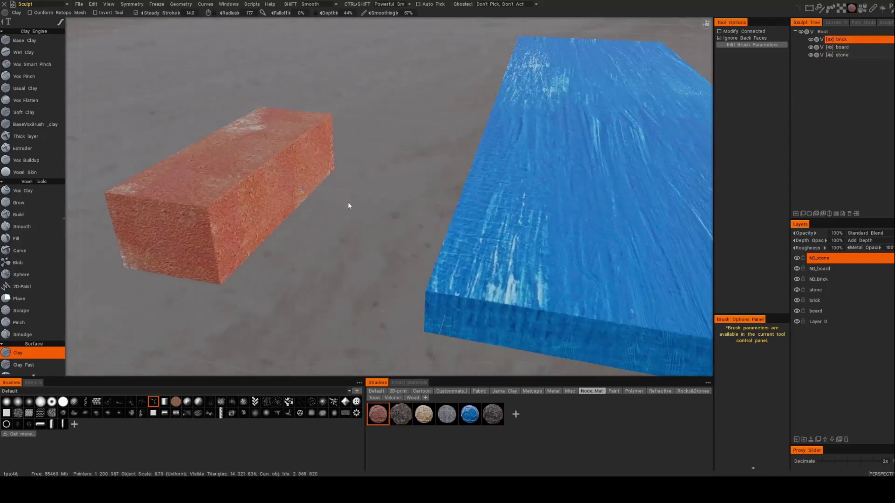
{"action": "left_click", "coordinate": [36, 53]}
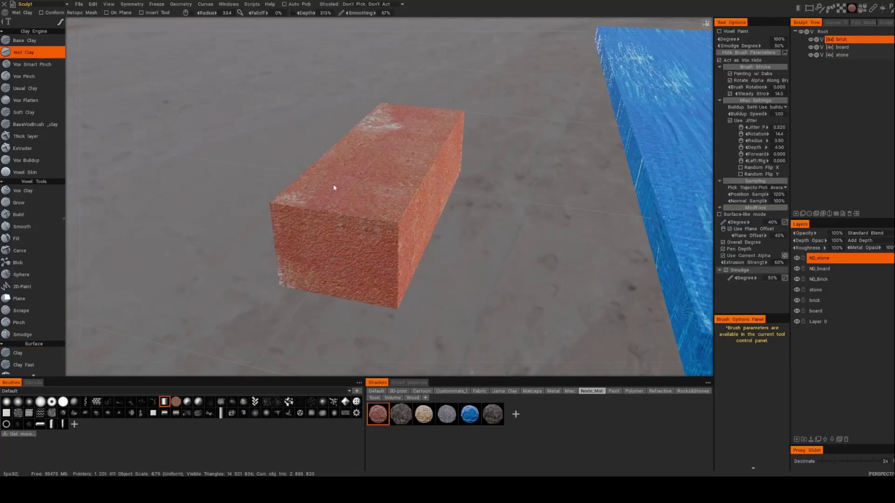
{"action": "mouse_move", "coordinate": [422, 243]}
{"action": "right_mouse_down"}
{"action": "mouse_move", "coordinate": [348, 223]}
{"action": "mouse_move", "coordinate": [280, 250]}
{"action": "right_mouse_up"}
{"action": "left_click_drag", "start_coordinate": [322, 223], "coordinate": [335, 241], "text": "alt"}
{"action": "right_click_drag", "start_coordinate": [335, 241], "coordinate": [341, 236]}
{"action": "mouse_move", "coordinate": [339, 242]}
{"action": "left_mouse_down", "text": "ctrl"}
{"action": "mouse_move", "coordinate": [342, 236]}
{"action": "mouse_move", "coordinate": [306, 247]}
{"action": "mouse_move", "coordinate": [379, 208]}
{"action": "mouse_move", "coordinate": [328, 228]}
{"action": "left_mouse_up", "text": "ctrl"}
{"action": "right_click_drag", "start_coordinate": [328, 228], "coordinate": [319, 228]}
{"action": "mouse_move", "coordinate": [320, 229]}
{"action": "left_mouse_down", "text": "alt"}
{"action": "mouse_move", "coordinate": [295, 224]}
{"action": "mouse_move", "coordinate": [350, 212]}
{"action": "mouse_move", "coordinate": [313, 248]}
{"action": "left_mouse_up", "text": "alt"}
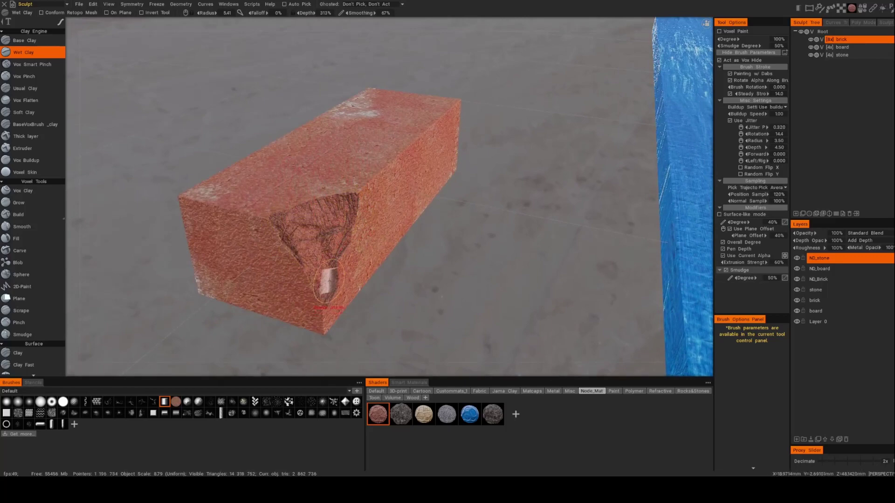
{"action": "mouse_move", "coordinate": [329, 282]}
{"action": "left_mouse_down", "text": "ctrl"}
{"action": "mouse_move", "coordinate": [330, 243]}
{"action": "mouse_move", "coordinate": [359, 187]}
{"action": "left_mouse_up", "text": "ctrl"}
Step: Shape the broken surface of the brick's corner with Wet Clay, using the soft round brush alpha at 49% depth
{"action": "left_click_drag", "start_coordinate": [559, 202], "coordinate": [355, 211], "text": "alt"}
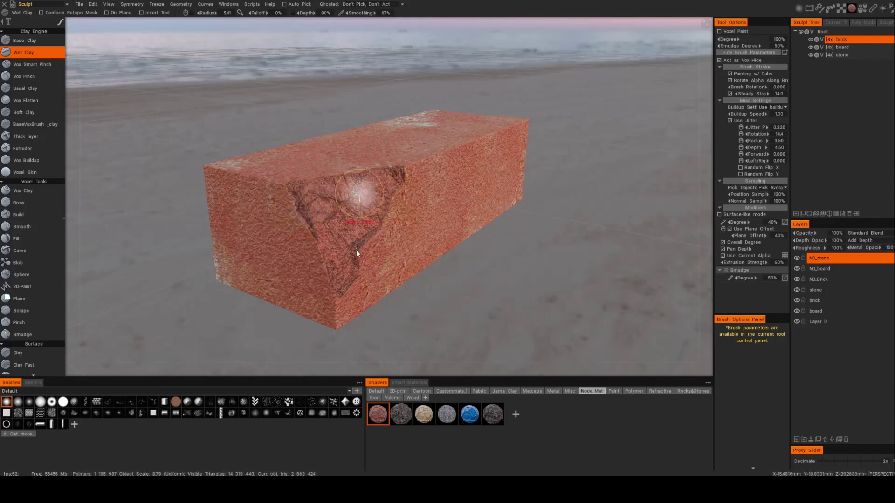
{"action": "mouse_move", "coordinate": [357, 193]}
{"action": "left_mouse_down"}
{"action": "mouse_move", "coordinate": [315, 194]}
{"action": "mouse_move", "coordinate": [350, 183]}
{"action": "mouse_move", "coordinate": [326, 186]}
{"action": "mouse_move", "coordinate": [361, 191]}
{"action": "left_mouse_up"}
{"action": "mouse_move", "coordinate": [328, 223]}
{"action": "left_mouse_down"}
{"action": "mouse_move", "coordinate": [321, 203]}
{"action": "mouse_move", "coordinate": [340, 241]}
{"action": "mouse_move", "coordinate": [372, 195]}
{"action": "left_mouse_up"}
{"action": "mouse_move", "coordinate": [527, 267]}
{"action": "left_mouse_down"}
{"action": "mouse_move", "coordinate": [461, 261]}
{"action": "mouse_move", "coordinate": [424, 236]}
{"action": "mouse_move", "coordinate": [418, 206]}
{"action": "mouse_move", "coordinate": [394, 210]}
{"action": "mouse_move", "coordinate": [389, 200]}
{"action": "left_mouse_up"}
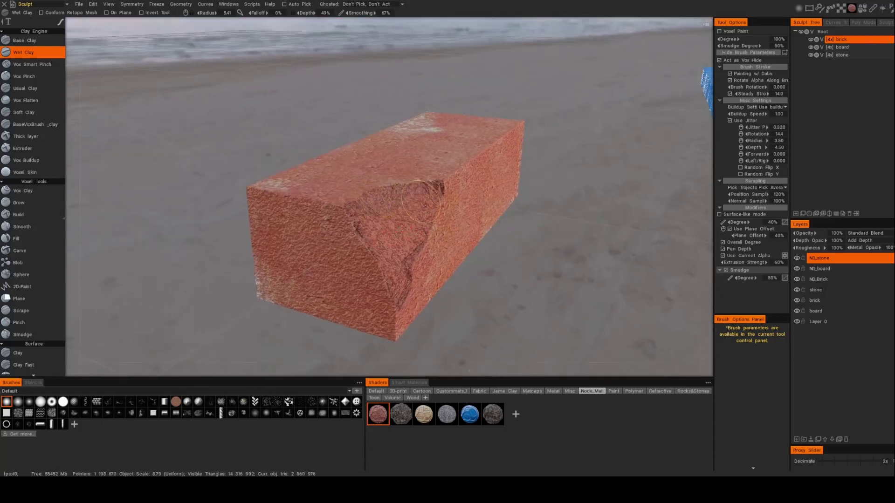
{"action": "mouse_move", "coordinate": [389, 231]}
{"action": "left_mouse_down"}
{"action": "mouse_move", "coordinate": [387, 217]}
{"action": "mouse_move", "coordinate": [425, 226]}
{"action": "mouse_move", "coordinate": [415, 206]}
{"action": "left_mouse_up"}
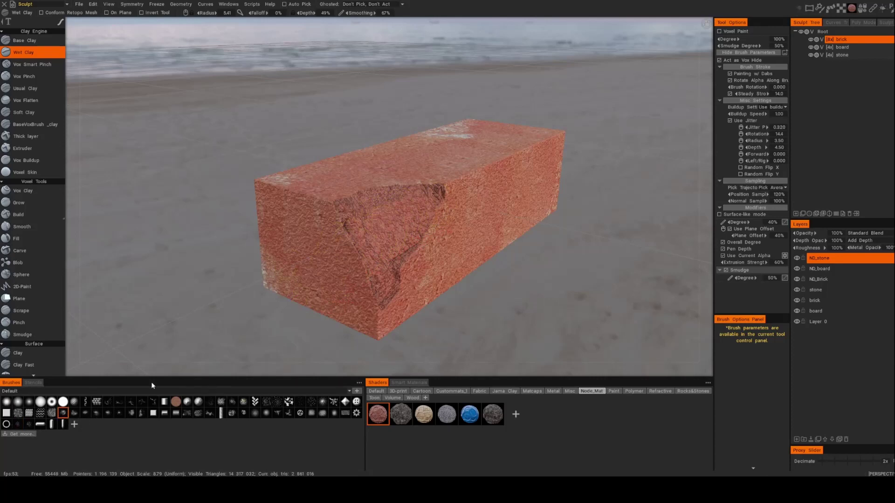
Step: Roughen the broken corner with a grainy Wet Clay brush alpha, reducing the depth to 16% and enlarging the brush radius
{"action": "left_click_drag", "start_coordinate": [411, 224], "coordinate": [378, 212]}
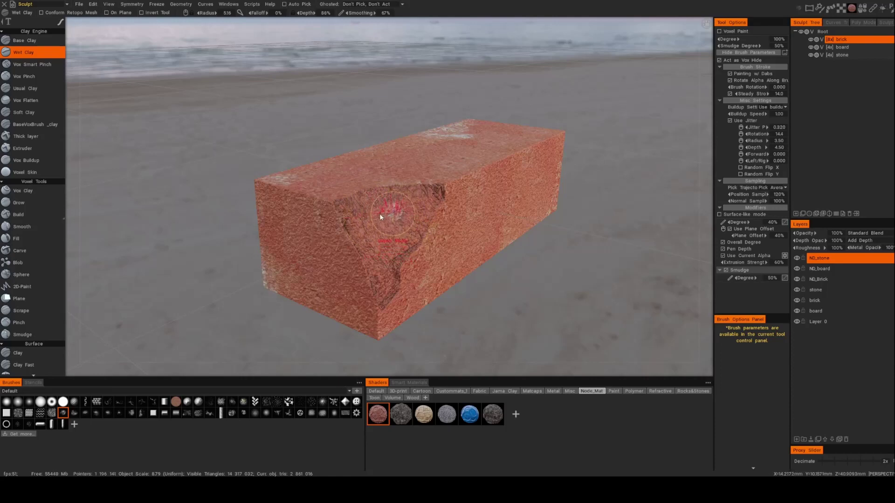
{"action": "scroll", "coordinate": [380, 213], "scroll_direction": "up", "scroll_amount": 4}
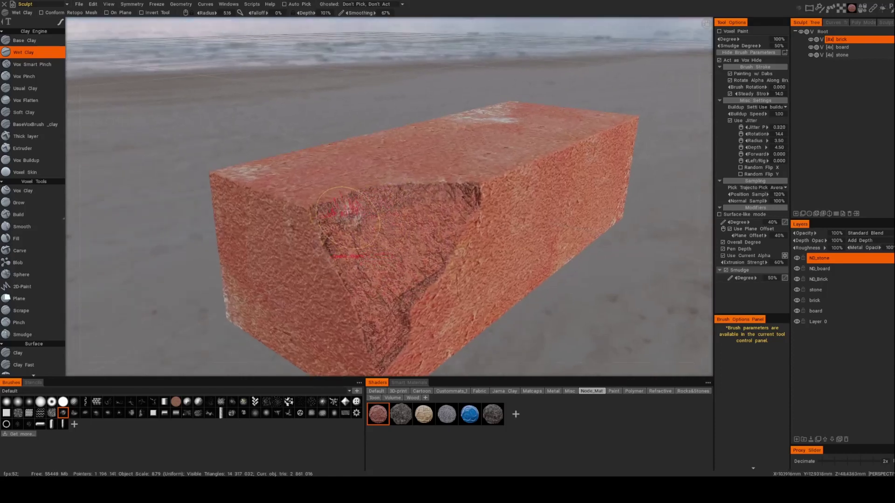
{"action": "left_click_drag", "start_coordinate": [348, 217], "coordinate": [414, 206]}
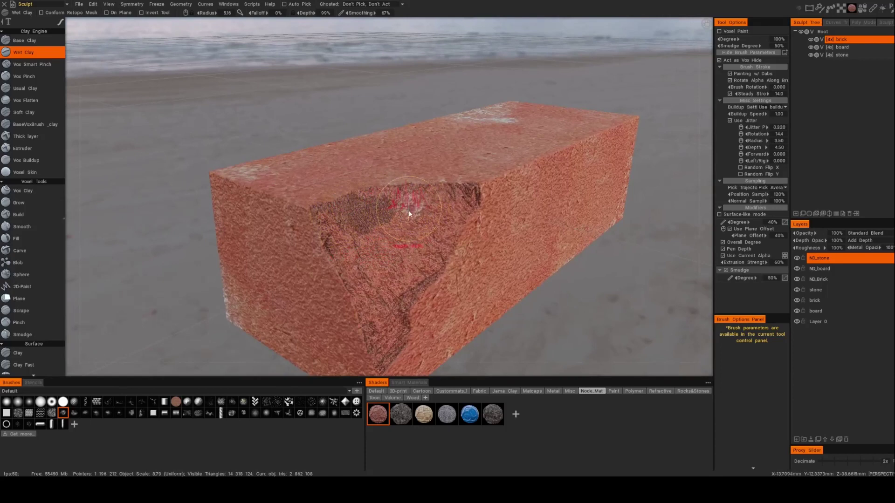
{"action": "left_click_drag", "start_coordinate": [410, 220], "coordinate": [377, 210]}
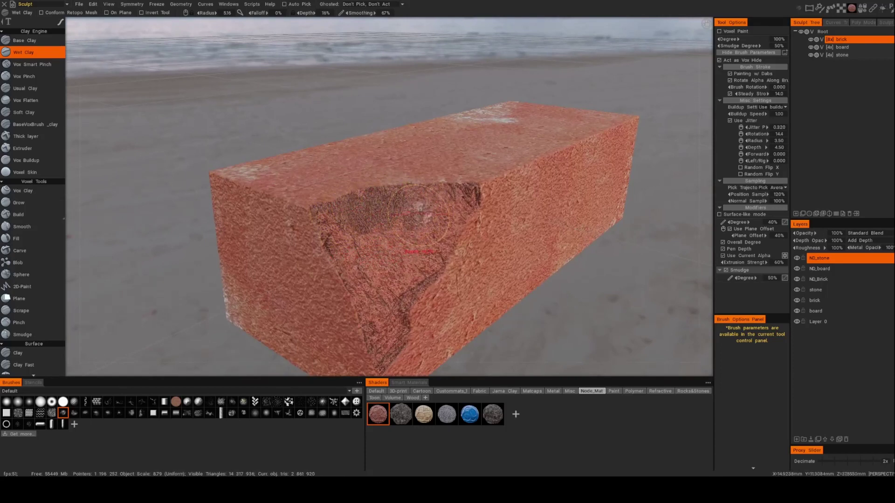
{"action": "mouse_move", "coordinate": [450, 208]}
{"action": "left_mouse_down"}
{"action": "mouse_move", "coordinate": [417, 229]}
{"action": "mouse_move", "coordinate": [458, 206]}
{"action": "mouse_move", "coordinate": [518, 212]}
{"action": "mouse_move", "coordinate": [396, 240]}
{"action": "mouse_move", "coordinate": [397, 251]}
{"action": "left_mouse_up"}
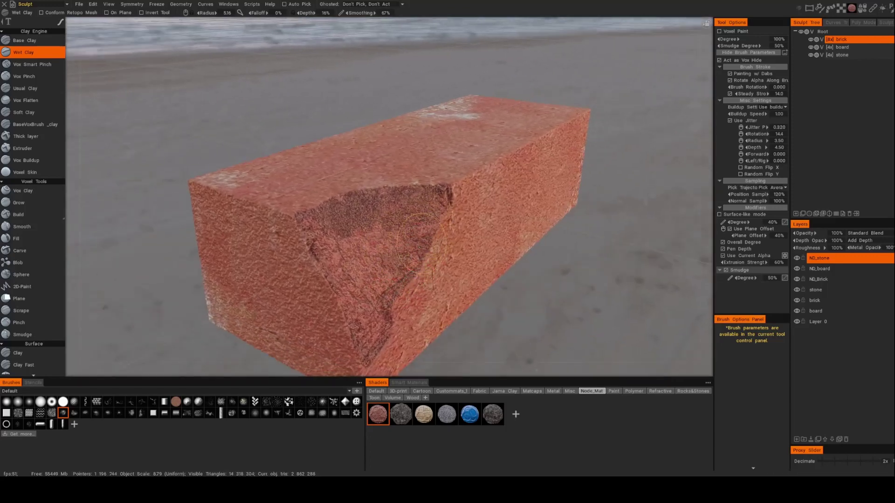
{"action": "right_click_drag", "start_coordinate": [396, 264], "coordinate": [345, 238]}
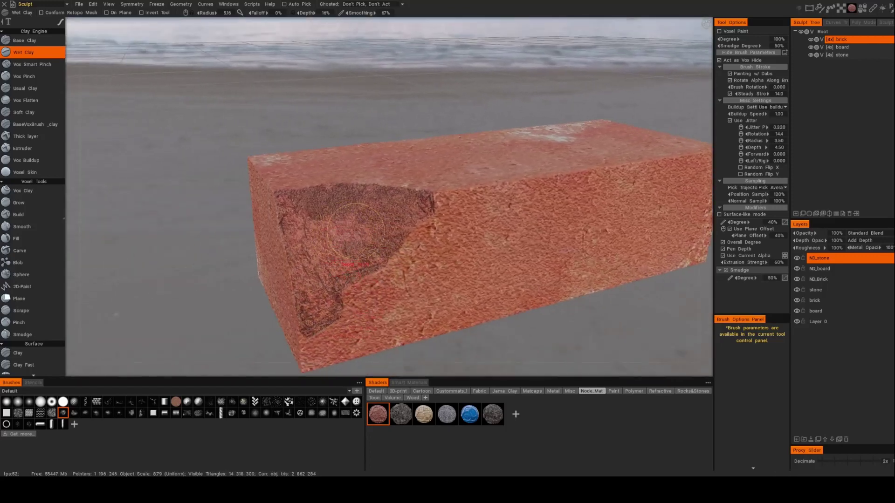
{"action": "mouse_move", "coordinate": [355, 231]}
{"action": "left_mouse_down"}
{"action": "mouse_move", "coordinate": [353, 244]}
{"action": "mouse_move", "coordinate": [342, 243]}
{"action": "left_mouse_up"}
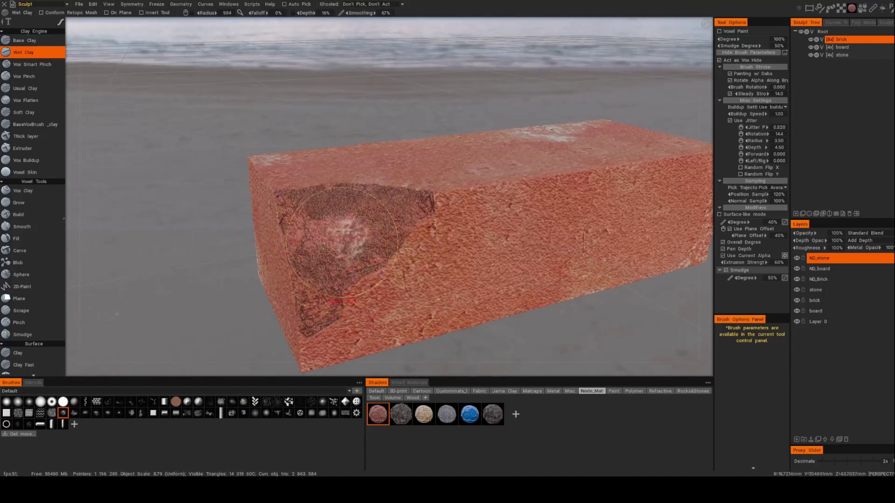
{"action": "right_click_drag", "start_coordinate": [342, 241], "coordinate": [447, 322]}
Step: Stamp a crack into the middle of the brick's top face with the Extruder and the crack alpha, raising the depth to 107%
{"action": "right_click_drag", "start_coordinate": [420, 196], "coordinate": [487, 157]}
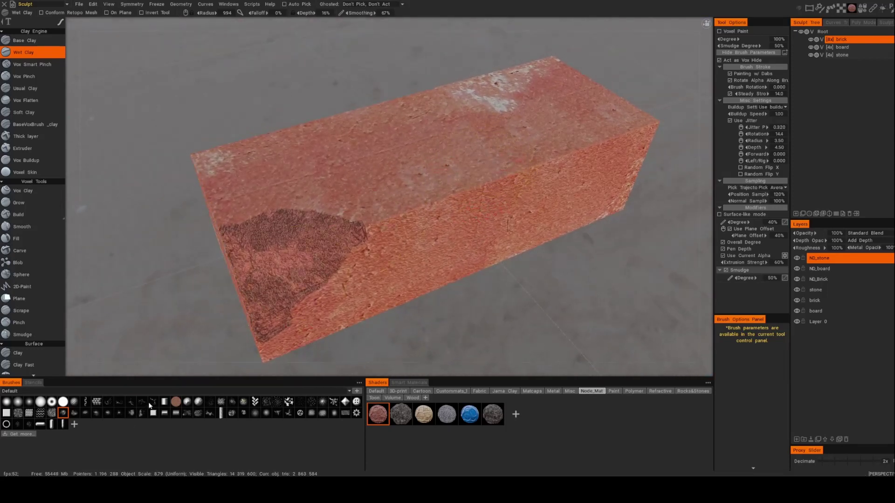
{"action": "right_click_drag", "start_coordinate": [391, 196], "coordinate": [452, 156]}
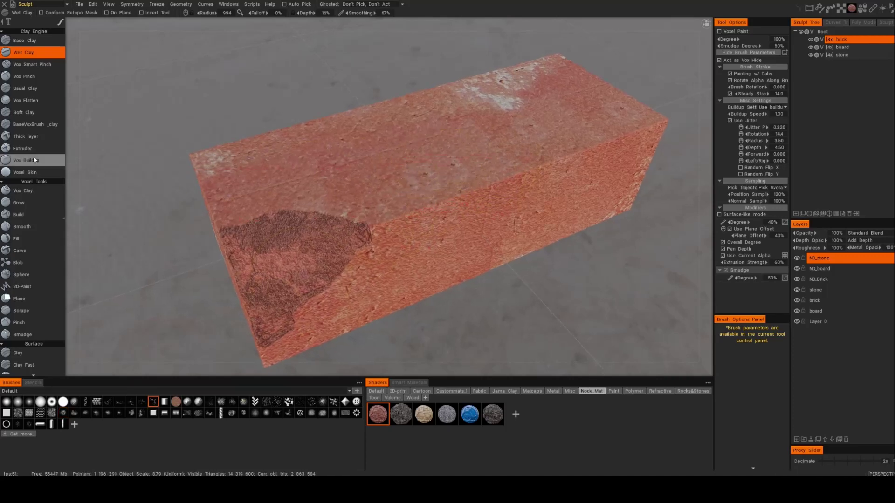
{"action": "left_click", "coordinate": [22, 148]}
{"action": "right_click_drag", "start_coordinate": [459, 159], "coordinate": [468, 153]}
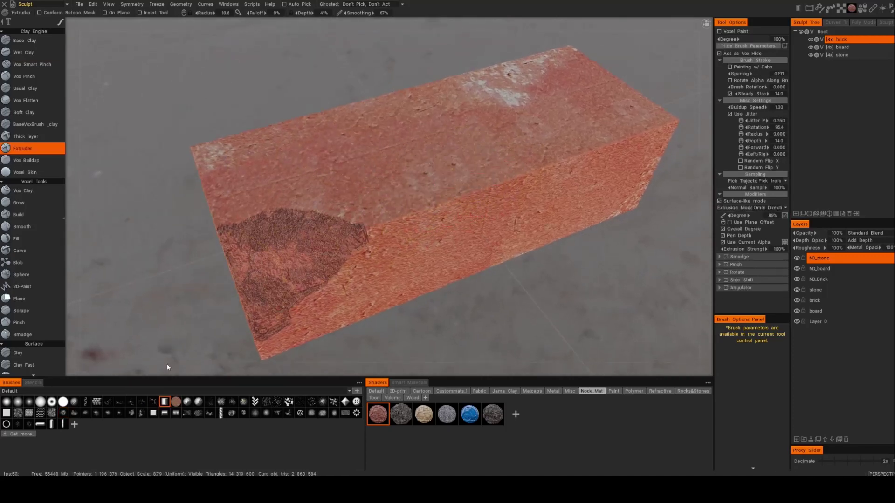
{"action": "mouse_move", "coordinate": [450, 161]}
{"action": "left_mouse_down", "text": "alt"}
{"action": "mouse_move", "coordinate": [471, 135]}
{"action": "mouse_move", "coordinate": [485, 137]}
{"action": "left_mouse_up", "text": "alt"}
{"action": "right_click", "coordinate": [480, 136]}
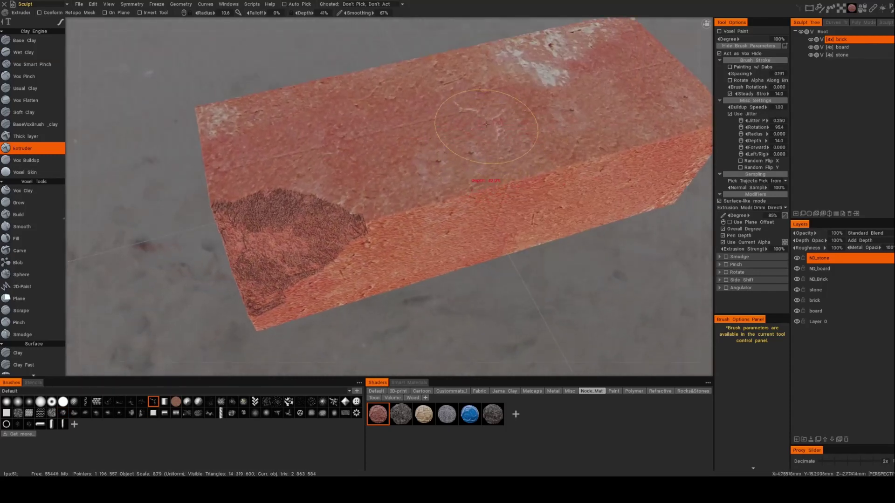
{"action": "right_click_drag", "start_coordinate": [486, 124], "coordinate": [493, 133]}
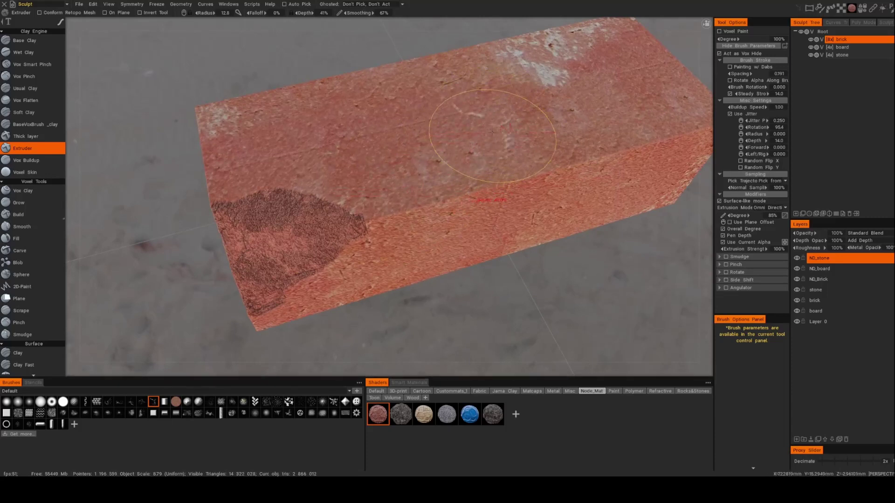
{"action": "left_click_drag", "start_coordinate": [493, 133], "coordinate": [505, 134]}
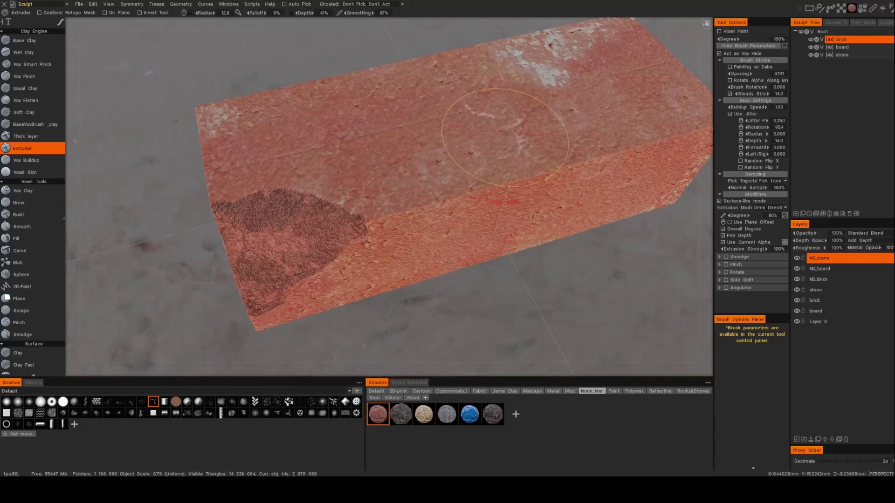
{"action": "right_click_drag", "start_coordinate": [500, 110], "coordinate": [503, 101]}
{"action": "left_click", "coordinate": [502, 125], "text": "ctrl"}
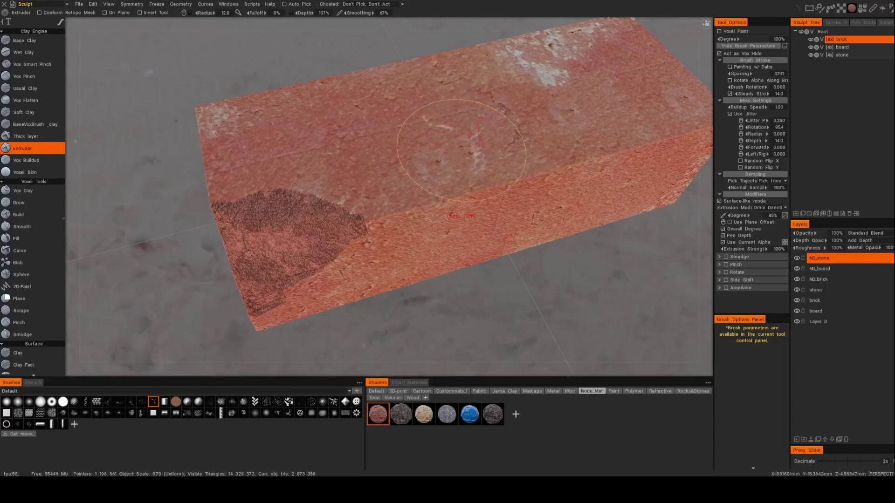
Step: Add deeper cracks toward both ends of the brick's top face, enlarging the Extruder brush and raising its depth to 173%
{"action": "mouse_move", "coordinate": [395, 172]}
{"action": "left_mouse_down", "text": "alt"}
{"action": "mouse_move", "coordinate": [355, 168]}
{"action": "mouse_move", "coordinate": [359, 157]}
{"action": "left_mouse_up", "text": "alt"}
{"action": "mouse_move", "coordinate": [359, 156]}
{"action": "right_mouse_down", "text": "alt"}
{"action": "mouse_move", "coordinate": [398, 126]}
{"action": "mouse_move", "coordinate": [433, 135]}
{"action": "right_mouse_up", "text": "alt"}
{"action": "left_click_drag", "start_coordinate": [434, 135], "coordinate": [423, 134], "text": "alt"}
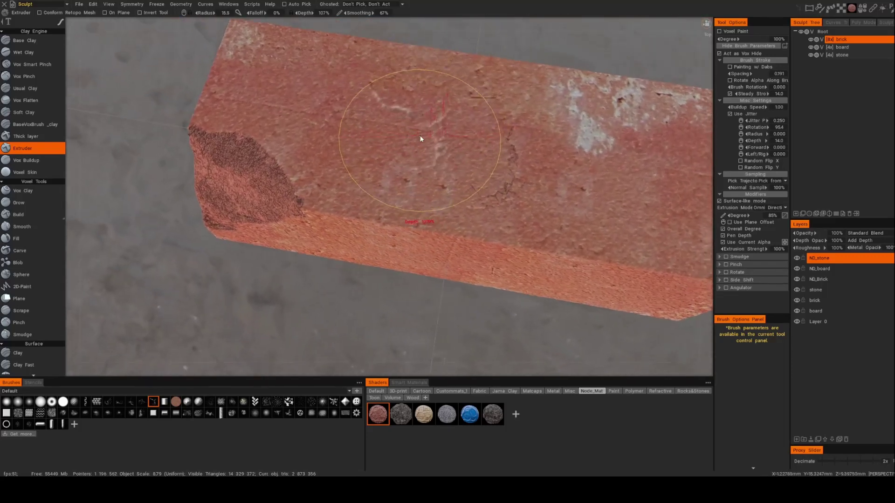
{"action": "left_click", "coordinate": [421, 134], "text": "ctrl"}
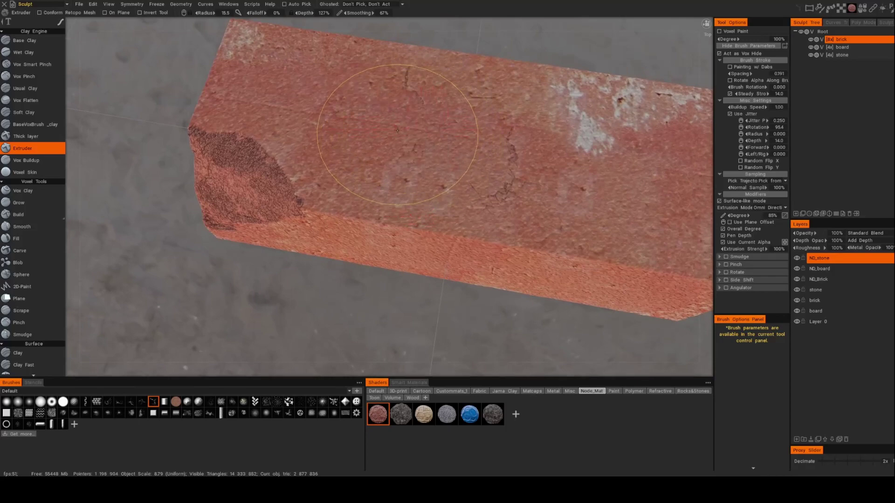
{"action": "left_click_drag", "start_coordinate": [415, 135], "coordinate": [431, 139], "text": "alt"}
{"action": "right_click_drag", "start_coordinate": [431, 109], "coordinate": [559, 96]}
{"action": "left_click", "coordinate": [558, 97], "text": "ctrl"}
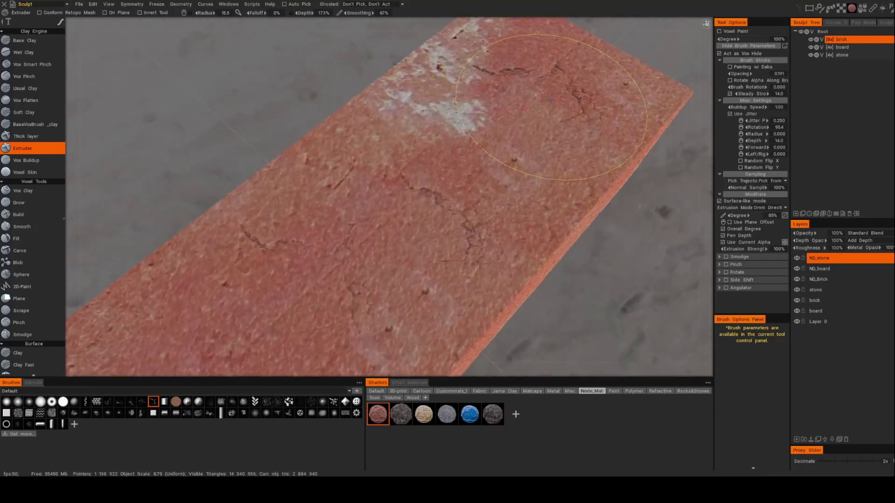
Step: Carve a small crack into the brick's long top edge near the end opposite the broken corner
{"action": "mouse_move", "coordinate": [527, 112]}
{"action": "left_mouse_down", "text": "alt"}
{"action": "mouse_move", "coordinate": [328, 200]}
{"action": "mouse_move", "coordinate": [310, 189]}
{"action": "mouse_move", "coordinate": [327, 181]}
{"action": "left_mouse_up", "text": "alt"}
{"action": "mouse_move", "coordinate": [327, 184]}
{"action": "right_mouse_down"}
{"action": "mouse_move", "coordinate": [620, 70]}
{"action": "mouse_move", "coordinate": [637, 114]}
{"action": "right_mouse_up"}
{"action": "mouse_move", "coordinate": [637, 114]}
{"action": "left_mouse_down", "text": "alt"}
{"action": "mouse_move", "coordinate": [625, 86]}
{"action": "mouse_move", "coordinate": [532, 145]}
{"action": "mouse_move", "coordinate": [424, 180]}
{"action": "left_mouse_up", "text": "alt"}
{"action": "mouse_move", "coordinate": [436, 174]}
{"action": "right_mouse_down"}
{"action": "mouse_move", "coordinate": [424, 254]}
{"action": "mouse_move", "coordinate": [468, 266]}
{"action": "right_mouse_up"}
{"action": "mouse_move", "coordinate": [440, 228]}
{"action": "left_mouse_down", "text": "alt"}
{"action": "mouse_move", "coordinate": [429, 261]}
{"action": "mouse_move", "coordinate": [436, 228]}
{"action": "mouse_move", "coordinate": [368, 213]}
{"action": "mouse_move", "coordinate": [406, 203]}
{"action": "mouse_move", "coordinate": [390, 195]}
{"action": "left_mouse_up", "text": "alt"}
{"action": "right_click_drag", "start_coordinate": [379, 191], "coordinate": [314, 184]}
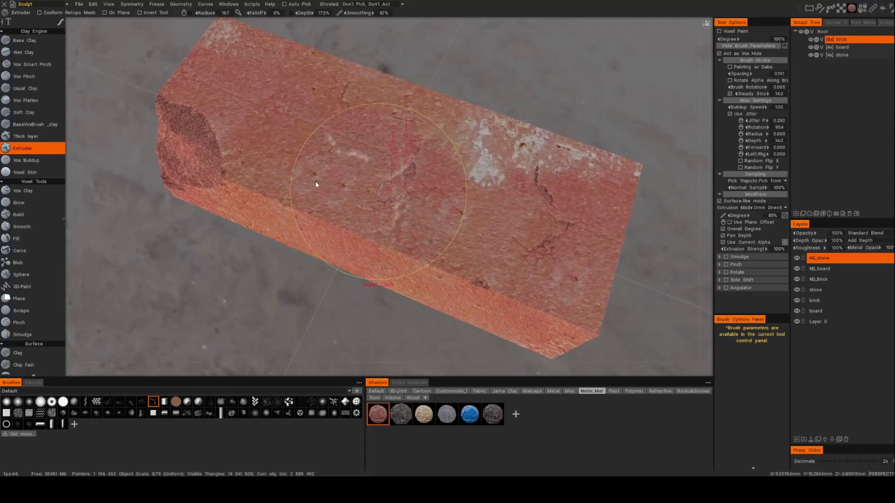
{"action": "left_click_drag", "start_coordinate": [317, 212], "coordinate": [368, 206], "text": "alt"}
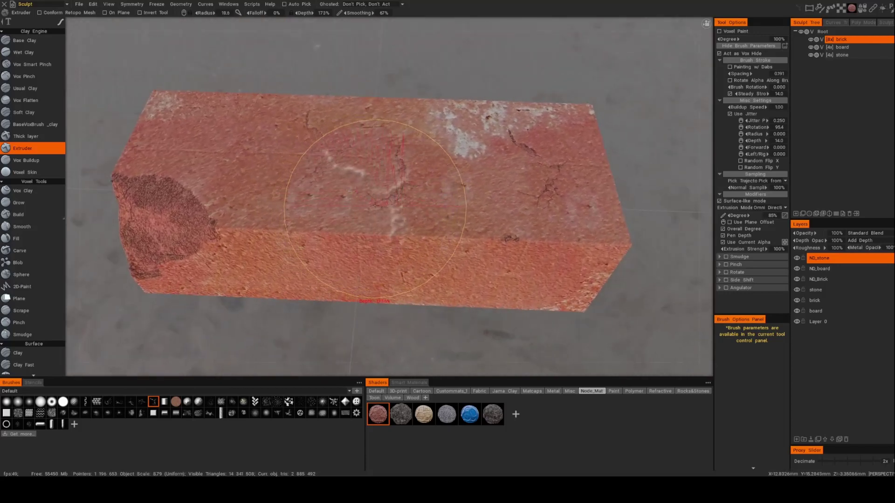
{"action": "left_click_drag", "start_coordinate": [388, 216], "coordinate": [447, 204], "text": "alt"}
Step: Lower the Extruder's surface-like mode Degree to 45% and carve cracks along the middle of the brick's long top edge
{"action": "left_click_drag", "start_coordinate": [759, 216], "coordinate": [762, 215]}
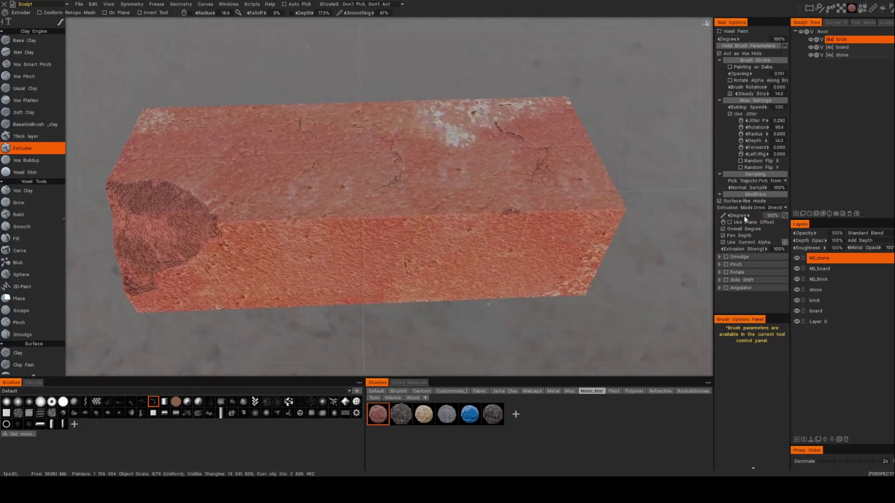
{"action": "left_click_drag", "start_coordinate": [772, 215], "coordinate": [710, 214]}
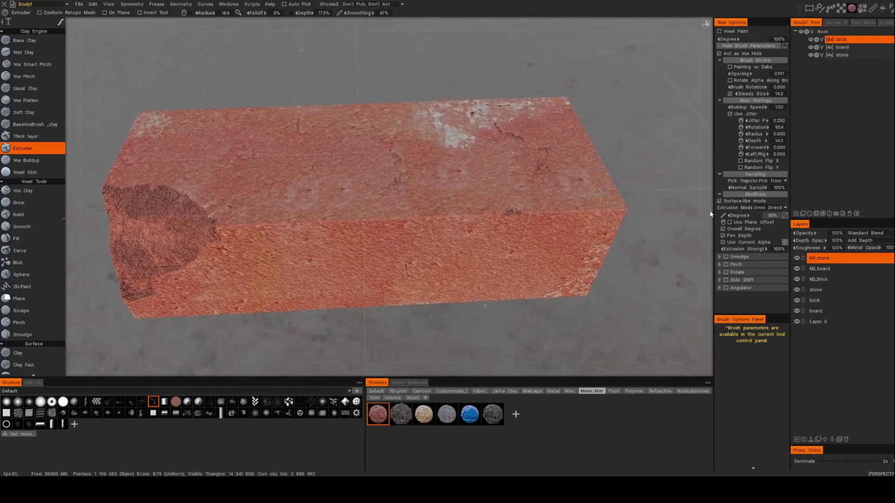
{"action": "scroll", "coordinate": [466, 279], "scroll_direction": "up", "scroll_amount": 3}
{"action": "mouse_move", "coordinate": [466, 316]}
{"action": "left_mouse_down", "text": "alt"}
{"action": "mouse_move", "coordinate": [471, 259]}
{"action": "mouse_move", "coordinate": [459, 326]}
{"action": "left_mouse_up", "text": "alt"}
{"action": "right_click_drag", "start_coordinate": [419, 235], "coordinate": [392, 236]}
{"action": "left_click", "coordinate": [391, 235]}
{"action": "left_click_drag", "start_coordinate": [414, 251], "coordinate": [301, 244], "text": "alt"}
{"action": "left_click_drag", "start_coordinate": [695, 251], "coordinate": [671, 248], "text": "alt"}
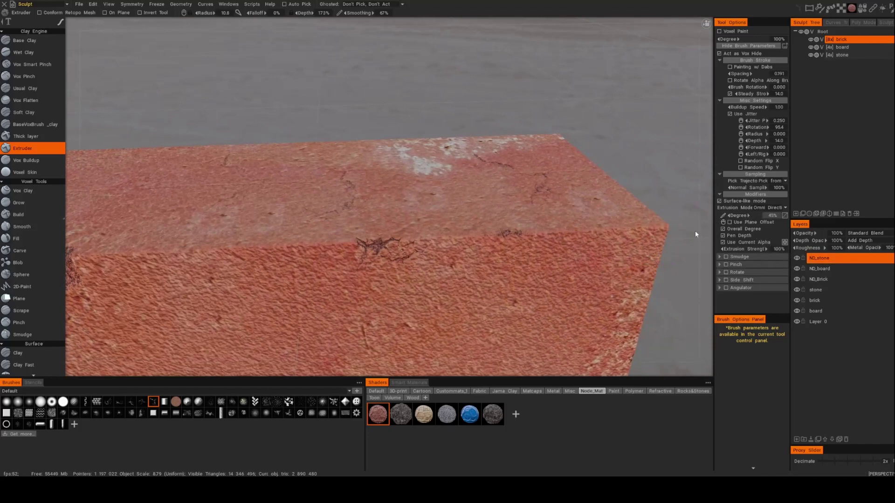
{"action": "mouse_move", "coordinate": [694, 233]}
{"action": "left_mouse_down"}
{"action": "mouse_move", "coordinate": [338, 240]}
{"action": "mouse_move", "coordinate": [242, 222]}
{"action": "mouse_move", "coordinate": [280, 214]}
{"action": "mouse_move", "coordinate": [781, 224]}
{"action": "left_mouse_up"}
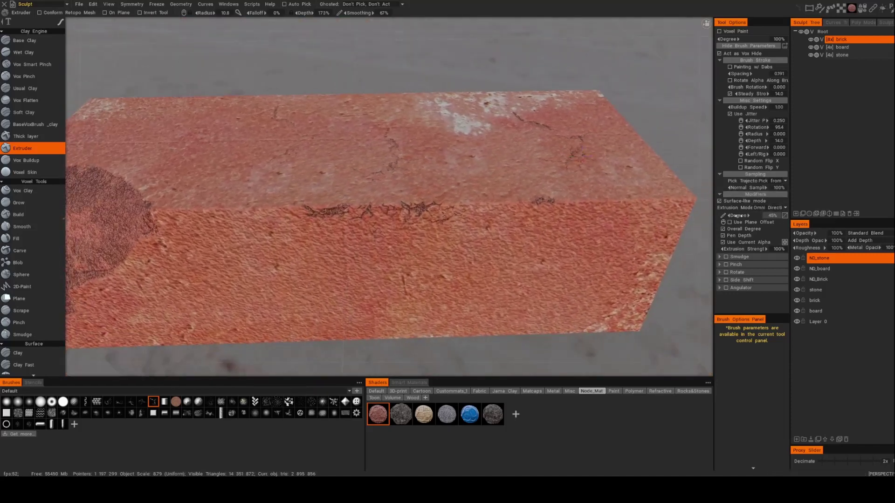
Step: Reduce the surface-like mode Degree to 15%, raise the depth to 201%, and extend the cracks along the brick's long top edge
{"action": "left_click_drag", "start_coordinate": [205, 182], "coordinate": [306, 186], "text": "alt"}
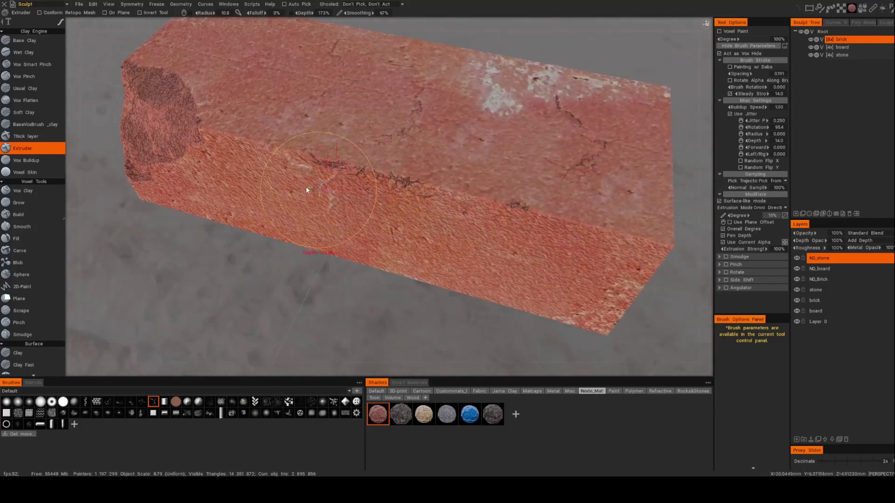
{"action": "mouse_move", "coordinate": [270, 154]}
{"action": "left_mouse_down", "text": "alt"}
{"action": "mouse_move", "coordinate": [379, 217]}
{"action": "mouse_move", "coordinate": [327, 187]}
{"action": "mouse_move", "coordinate": [303, 160]}
{"action": "mouse_move", "coordinate": [300, 170]}
{"action": "mouse_move", "coordinate": [317, 181]}
{"action": "left_mouse_up", "text": "alt"}
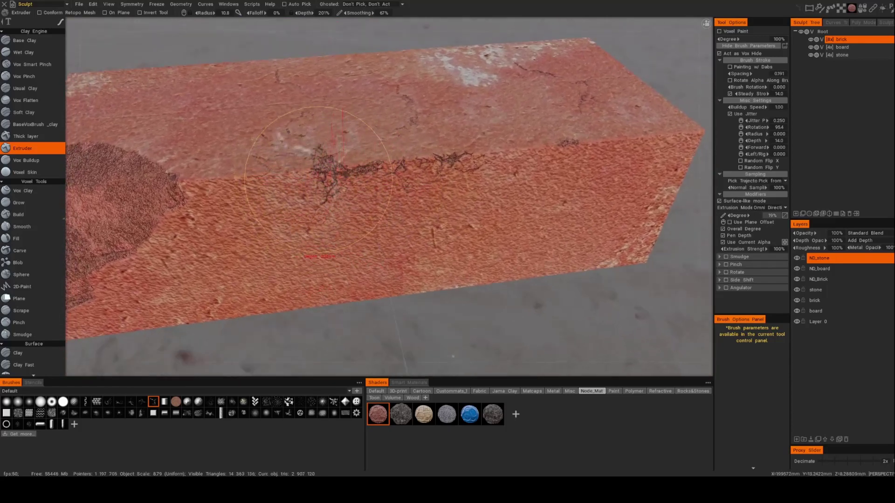
{"action": "mouse_move", "coordinate": [424, 164]}
{"action": "left_mouse_down", "text": "alt"}
{"action": "mouse_move", "coordinate": [319, 198]}
{"action": "mouse_move", "coordinate": [450, 180]}
{"action": "mouse_move", "coordinate": [438, 236]}
{"action": "mouse_move", "coordinate": [601, 202]}
{"action": "left_mouse_up", "text": "alt"}
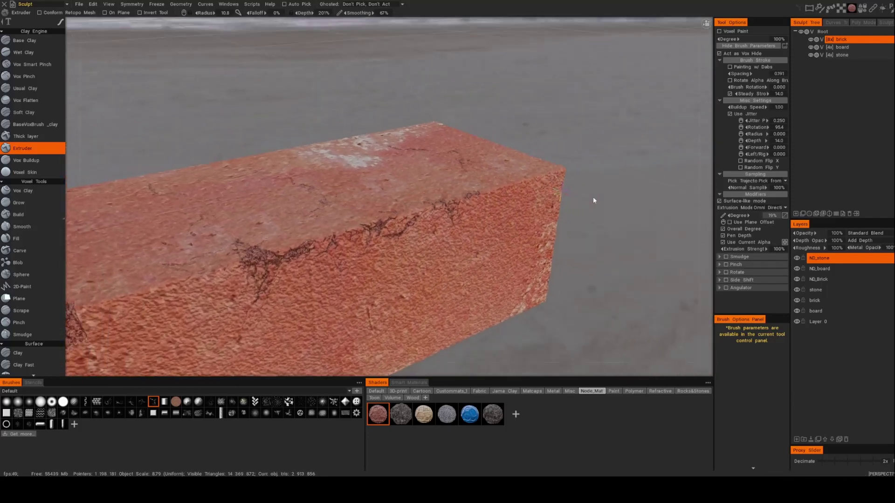
{"action": "left_click_drag", "start_coordinate": [592, 197], "coordinate": [392, 218]}
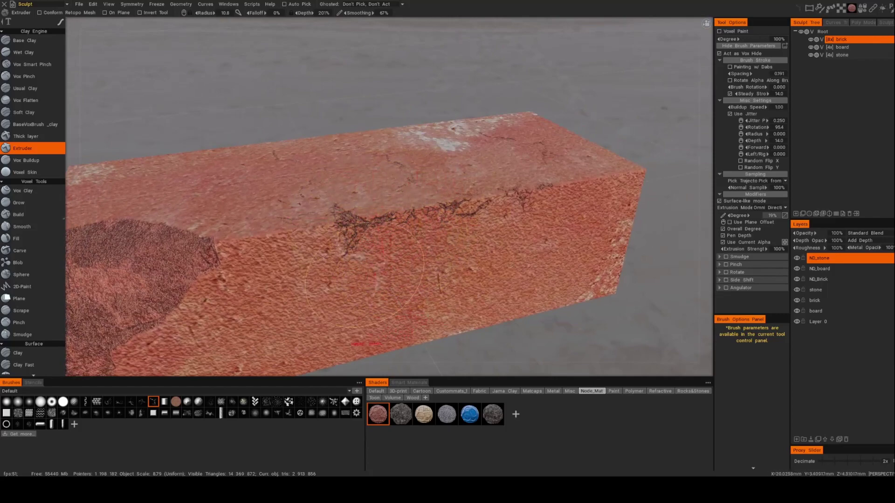
{"action": "left_click_drag", "start_coordinate": [368, 275], "coordinate": [373, 230]}
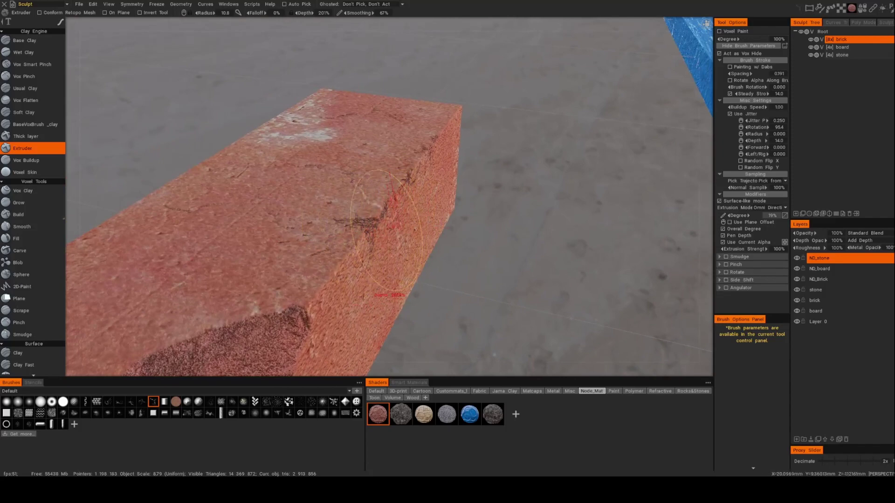
{"action": "left_click_drag", "start_coordinate": [438, 233], "coordinate": [485, 261]}
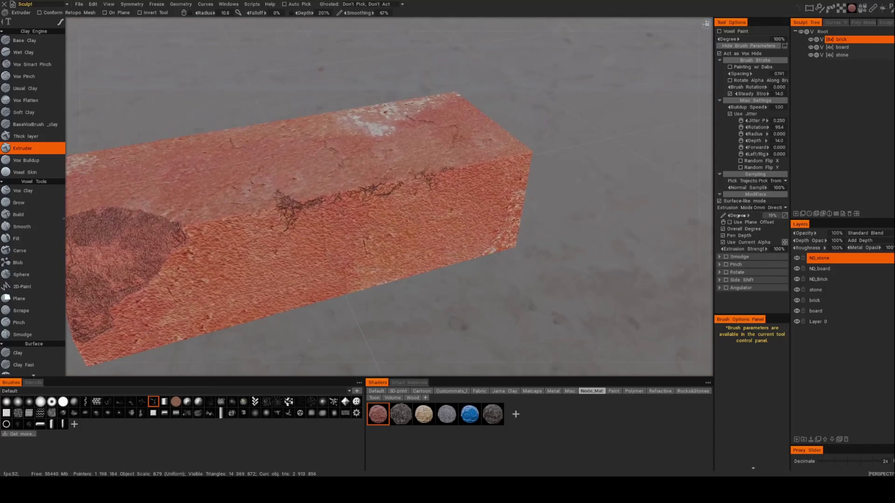
Step: Raise the surface-like mode Degree to 38% and chip away the brick's intact front corner and its adjoining top edges using another alpha
{"action": "left_click_drag", "start_coordinate": [755, 216], "coordinate": [762, 215]}
{"action": "left_click_drag", "start_coordinate": [434, 235], "coordinate": [501, 228]}
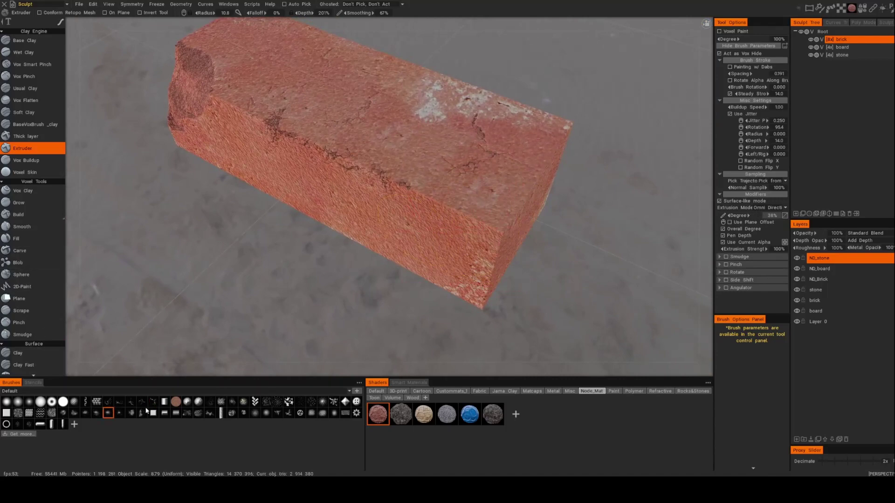
{"action": "mouse_move", "coordinate": [501, 238]}
{"action": "left_mouse_down", "text": "alt"}
{"action": "mouse_move", "coordinate": [531, 233]}
{"action": "mouse_move", "coordinate": [431, 228]}
{"action": "left_mouse_up", "text": "alt"}
{"action": "right_click", "coordinate": [488, 231]}
{"action": "left_click_drag", "start_coordinate": [425, 219], "coordinate": [409, 226]}
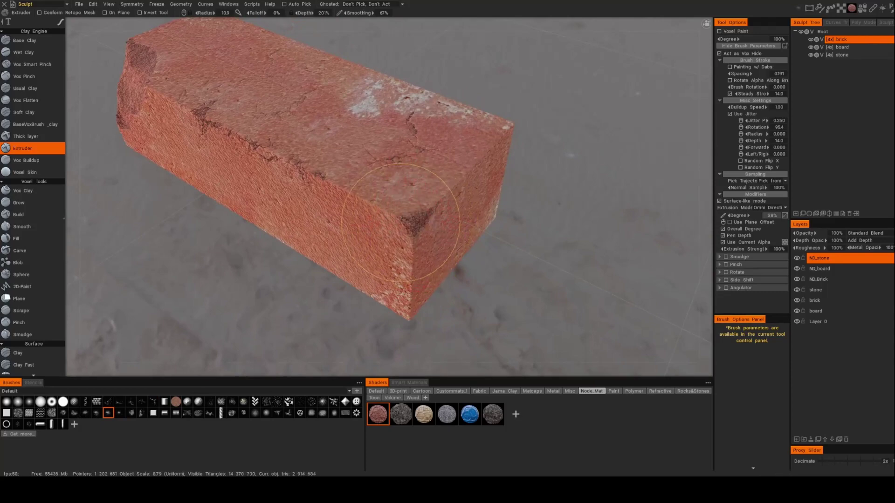
{"action": "left_click_drag", "start_coordinate": [425, 198], "coordinate": [498, 183]}
{"action": "mouse_move", "coordinate": [400, 192]}
{"action": "left_mouse_down"}
{"action": "mouse_move", "coordinate": [411, 208]}
{"action": "mouse_move", "coordinate": [402, 222]}
{"action": "mouse_move", "coordinate": [335, 217]}
{"action": "left_mouse_up"}
{"action": "left_click_drag", "start_coordinate": [343, 283], "coordinate": [295, 294], "text": "alt"}
{"action": "mouse_move", "coordinate": [436, 212]}
{"action": "left_mouse_down", "text": "alt"}
{"action": "mouse_move", "coordinate": [441, 227]}
{"action": "mouse_move", "coordinate": [407, 228]}
{"action": "mouse_move", "coordinate": [410, 249]}
{"action": "left_mouse_up", "text": "alt"}
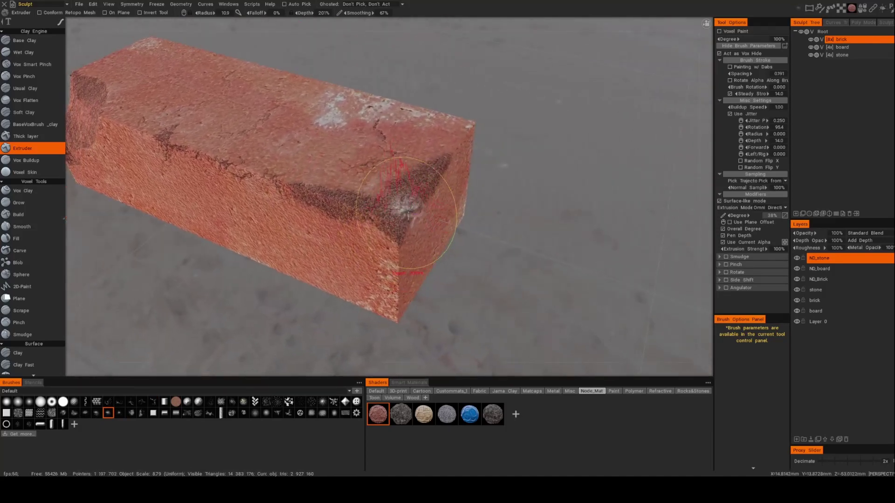
{"action": "left_click_drag", "start_coordinate": [357, 292], "coordinate": [260, 374], "text": "alt"}
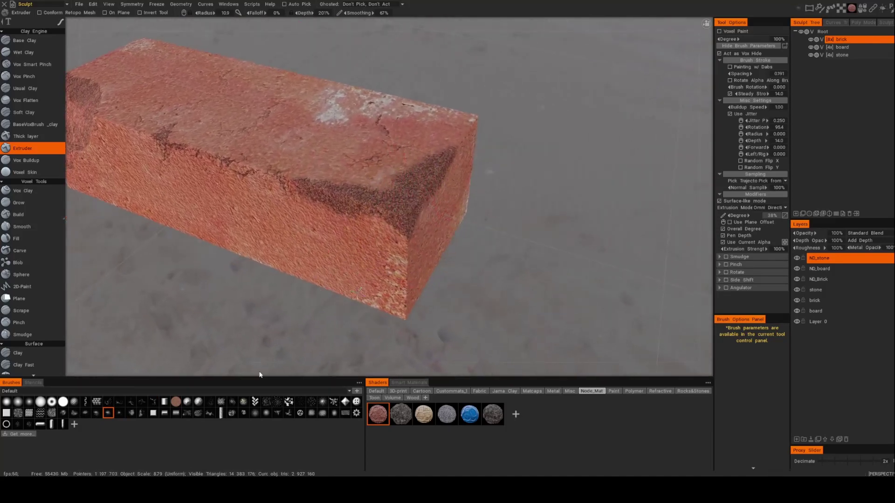
Step: Use the diamond-shaped alpha with a smaller Extruder brush at 32% depth to roughen the newly chipped brick corner
{"action": "left_click", "coordinate": [345, 401]}
{"action": "left_click_drag", "start_coordinate": [379, 240], "coordinate": [373, 210], "text": "alt"}
{"action": "scroll", "coordinate": [385, 196], "scroll_direction": "up", "scroll_amount": 2}
{"action": "right_click_drag", "start_coordinate": [380, 211], "coordinate": [360, 209]}
{"action": "right_click_drag", "start_coordinate": [366, 269], "coordinate": [366, 261]}
{"action": "left_click_drag", "start_coordinate": [376, 229], "coordinate": [351, 227], "text": "alt"}
{"action": "right_click_drag", "start_coordinate": [423, 210], "coordinate": [423, 215]}
{"action": "mouse_move", "coordinate": [442, 188]}
{"action": "left_mouse_down", "text": "alt"}
{"action": "mouse_move", "coordinate": [422, 173]}
{"action": "mouse_move", "coordinate": [406, 178]}
{"action": "mouse_move", "coordinate": [409, 205]}
{"action": "left_mouse_up", "text": "alt"}
{"action": "right_click_drag", "start_coordinate": [408, 204], "coordinate": [403, 204]}
{"action": "left_click_drag", "start_coordinate": [403, 204], "coordinate": [381, 243], "text": "alt"}
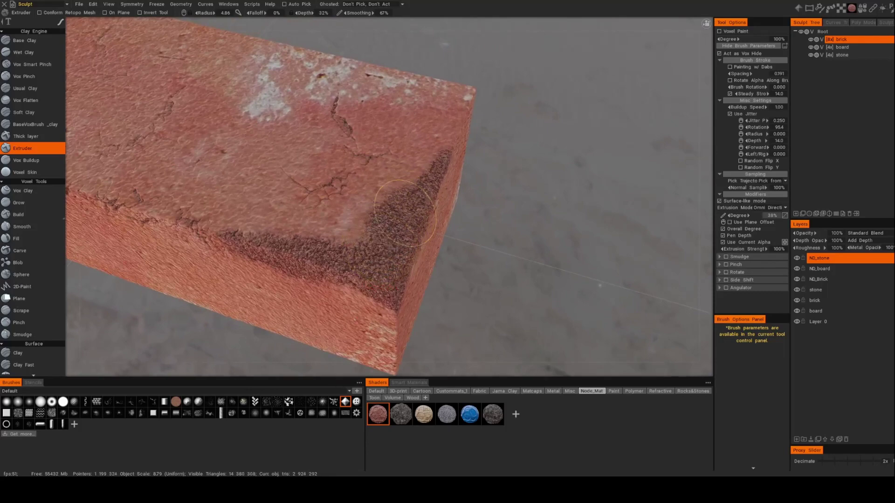
{"action": "left_click_drag", "start_coordinate": [405, 214], "coordinate": [377, 236]}
Step: Enlarge the Extruder brush and reshape the chipped corner's broken surface and borders
{"action": "right_click_drag", "start_coordinate": [376, 236], "coordinate": [390, 233]}
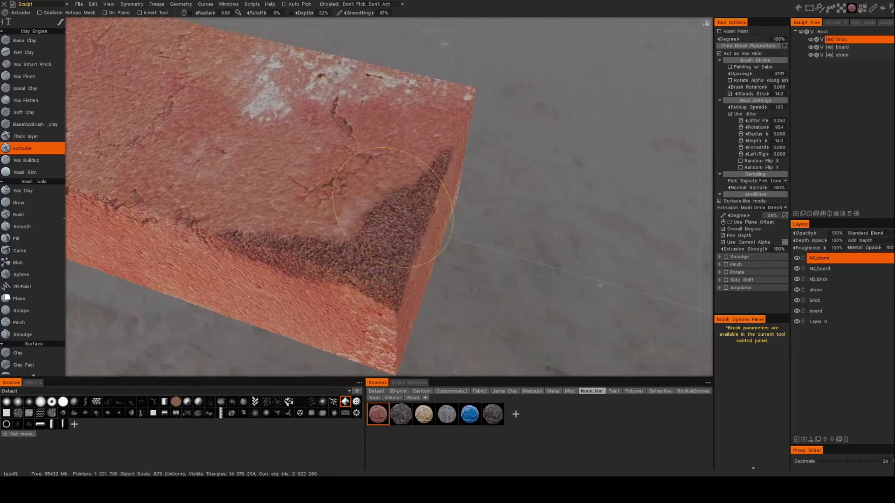
{"action": "mouse_move", "coordinate": [345, 221]}
{"action": "left_mouse_down"}
{"action": "mouse_move", "coordinate": [385, 248]}
{"action": "mouse_move", "coordinate": [438, 260]}
{"action": "mouse_move", "coordinate": [381, 267]}
{"action": "left_mouse_up"}
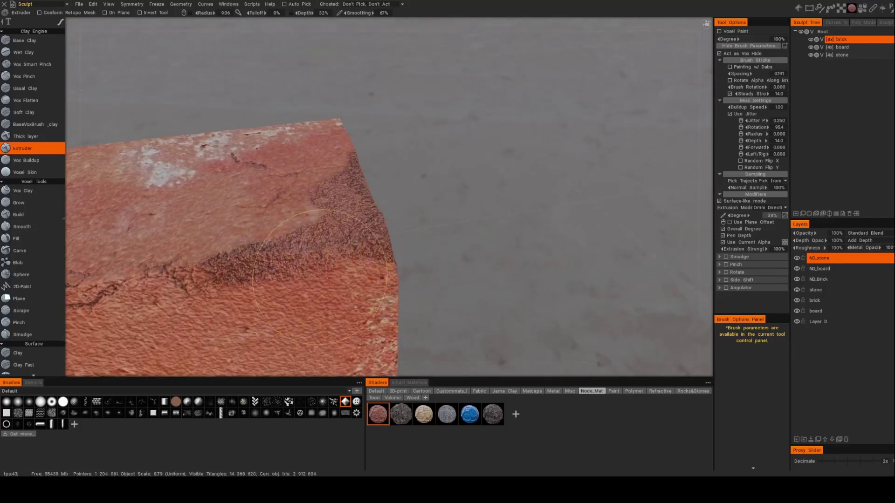
{"action": "middle_click_drag", "start_coordinate": [328, 278], "coordinate": [347, 260]}
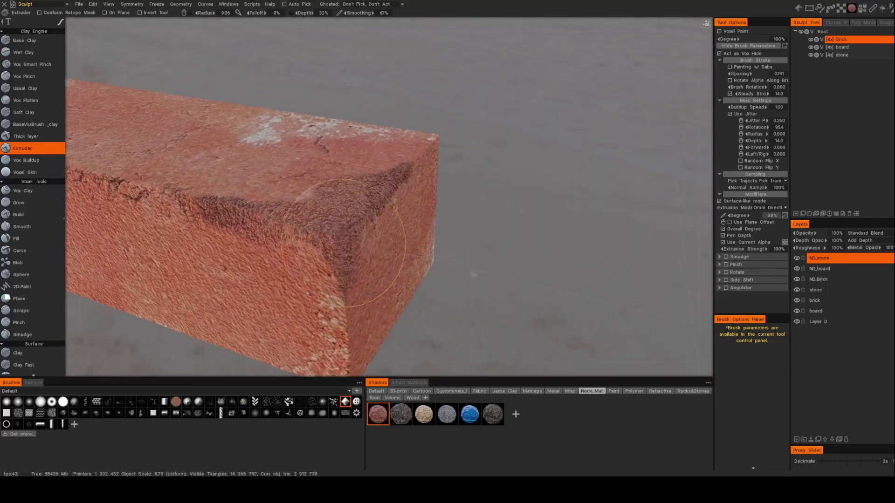
Step: Shrink the Extruder brush, lower its depth to 14%, and add fine surface breakup to the brick's first broken corner
{"action": "middle_click_drag", "start_coordinate": [371, 233], "coordinate": [331, 201]}
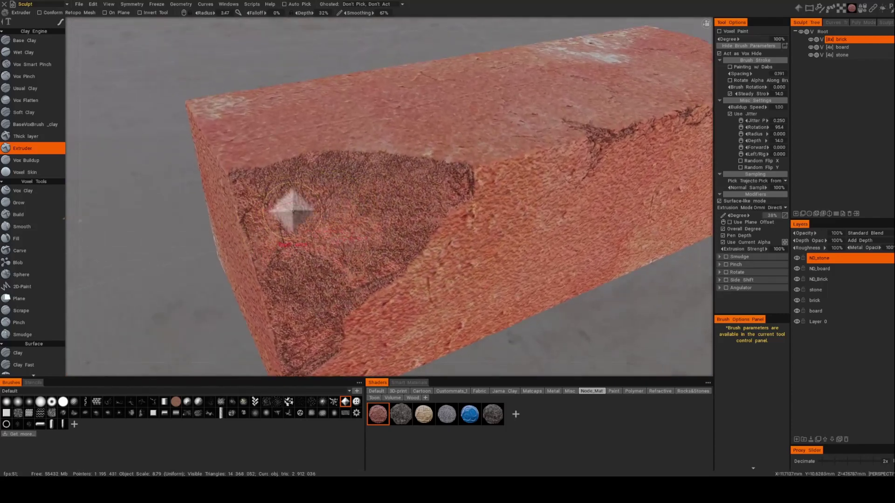
{"action": "right_click_drag", "start_coordinate": [334, 200], "coordinate": [299, 190]}
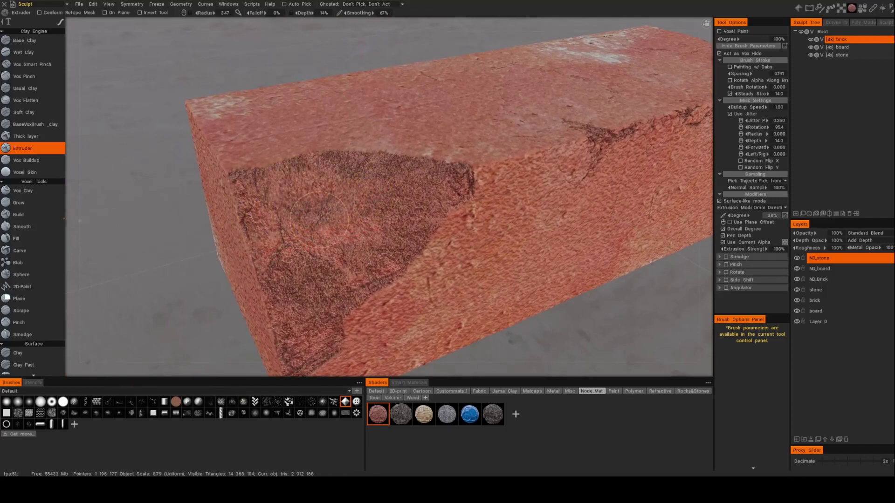
{"action": "middle_click_drag", "start_coordinate": [362, 205], "coordinate": [348, 233]}
Step: Make the board the active sculpt object and choose Wet Clay with the soft rectangular alpha
{"action": "mouse_move", "coordinate": [275, 223]}
{"action": "middle_mouse_down"}
{"action": "mouse_move", "coordinate": [431, 208]}
{"action": "mouse_move", "coordinate": [424, 178]}
{"action": "mouse_move", "coordinate": [465, 206]}
{"action": "mouse_move", "coordinate": [415, 299]}
{"action": "mouse_move", "coordinate": [441, 315]}
{"action": "mouse_move", "coordinate": [371, 283]}
{"action": "mouse_move", "coordinate": [392, 280]}
{"action": "mouse_move", "coordinate": [372, 278]}
{"action": "mouse_move", "coordinate": [517, 194]}
{"action": "mouse_move", "coordinate": [477, 192]}
{"action": "mouse_move", "coordinate": [513, 148]}
{"action": "mouse_move", "coordinate": [693, 99]}
{"action": "middle_mouse_up"}
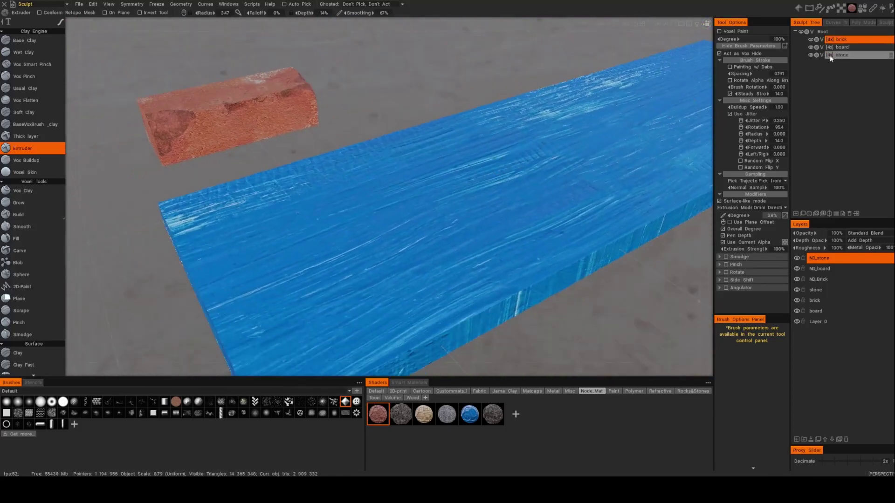
{"action": "left_click", "coordinate": [832, 47]}
{"action": "mouse_move", "coordinate": [682, 135]}
{"action": "middle_mouse_down"}
{"action": "mouse_move", "coordinate": [319, 208]}
{"action": "mouse_move", "coordinate": [349, 199]}
{"action": "middle_mouse_up"}
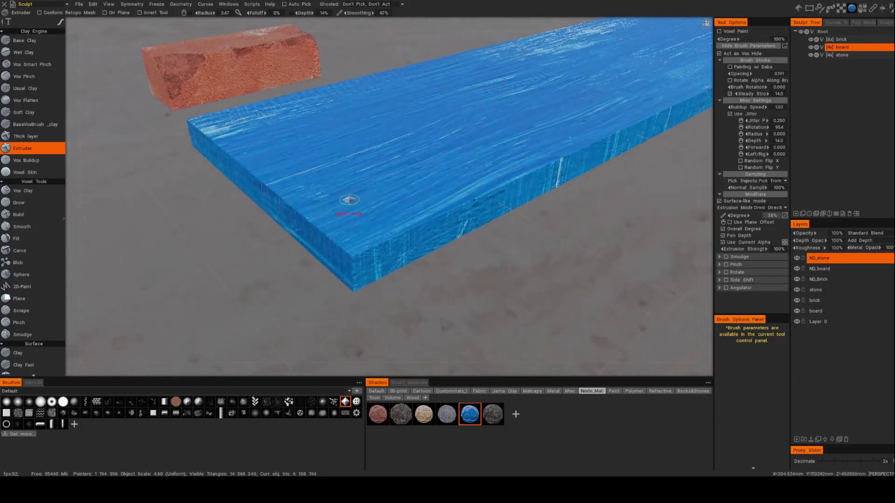
{"action": "scroll", "coordinate": [352, 201], "scroll_direction": "up", "scroll_amount": 4}
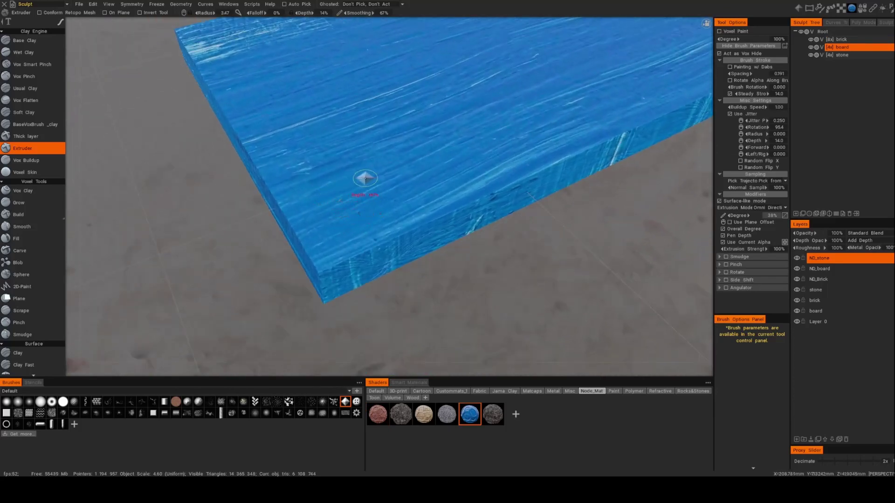
{"action": "left_click", "coordinate": [22, 53]}
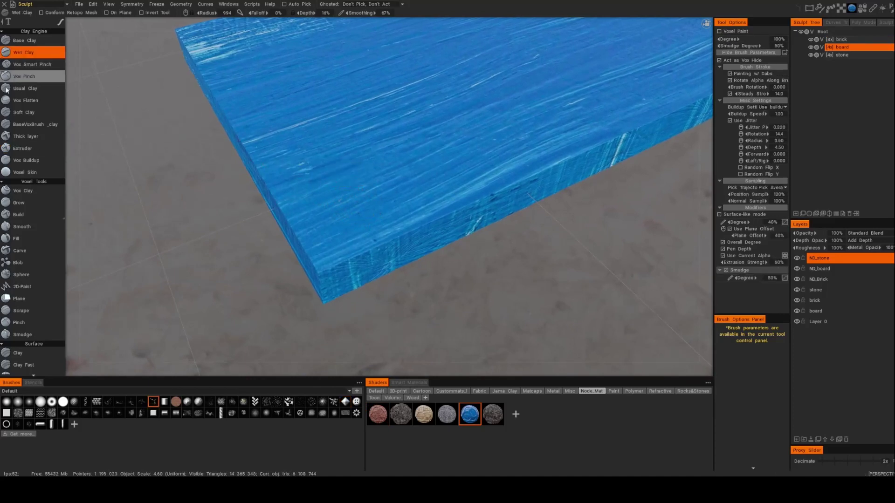
{"action": "left_click", "coordinate": [164, 414]}
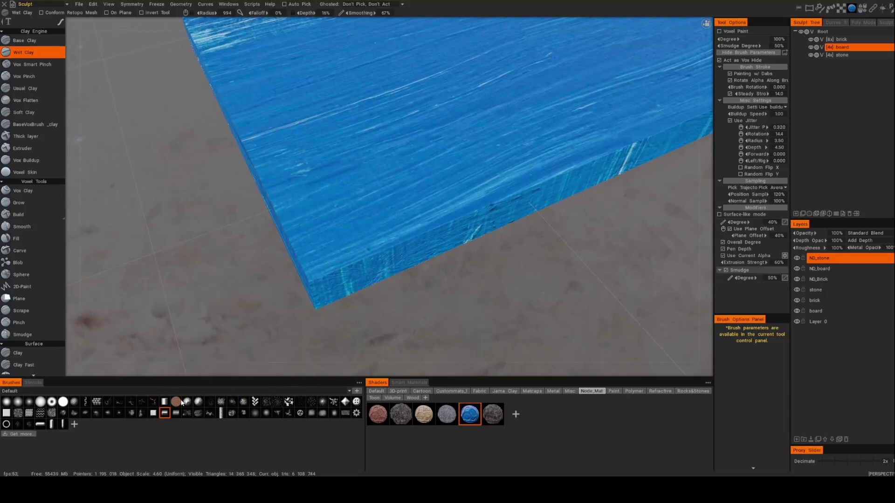
Step: Wear away the blue board's near corner and a strip of its long edge with Wet Clay, enlarging the brush to radius 12.3
{"action": "mouse_move", "coordinate": [414, 180]}
{"action": "left_mouse_down", "text": "alt"}
{"action": "mouse_move", "coordinate": [437, 197]}
{"action": "mouse_move", "coordinate": [562, 149]}
{"action": "left_mouse_up", "text": "alt"}
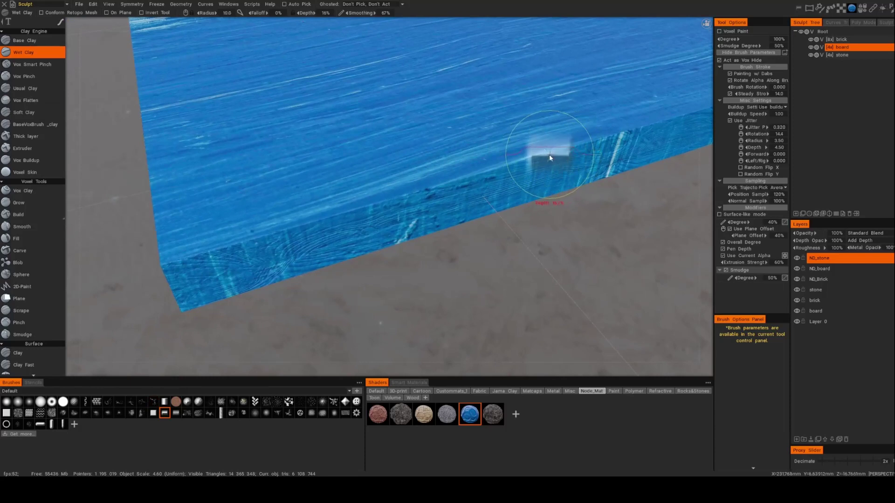
{"action": "right_click_drag", "start_coordinate": [536, 156], "coordinate": [518, 155]}
{"action": "left_click_drag", "start_coordinate": [577, 148], "coordinate": [490, 170], "text": "alt"}
{"action": "middle_click_drag", "start_coordinate": [336, 207], "coordinate": [408, 177]}
{"action": "left_click_drag", "start_coordinate": [409, 177], "coordinate": [301, 235], "text": "alt"}
{"action": "right_click_drag", "start_coordinate": [301, 236], "coordinate": [329, 236]}
{"action": "mouse_move", "coordinate": [328, 236]}
{"action": "left_mouse_down", "text": "alt"}
{"action": "mouse_move", "coordinate": [315, 237]}
{"action": "mouse_move", "coordinate": [320, 259]}
{"action": "mouse_move", "coordinate": [301, 293]}
{"action": "mouse_move", "coordinate": [290, 288]}
{"action": "left_mouse_up", "text": "alt"}
{"action": "mouse_move", "coordinate": [290, 288]}
{"action": "left_mouse_down", "text": "alt"}
{"action": "mouse_move", "coordinate": [280, 314]}
{"action": "mouse_move", "coordinate": [294, 288]}
{"action": "mouse_move", "coordinate": [285, 301]}
{"action": "mouse_move", "coordinate": [201, 316]}
{"action": "left_mouse_up", "text": "alt"}
{"action": "left_click_drag", "start_coordinate": [411, 250], "coordinate": [372, 246], "text": "alt"}
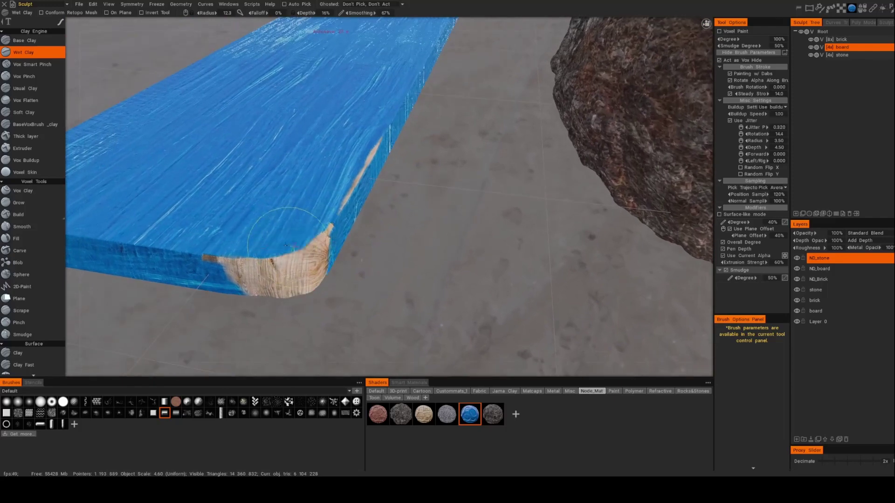
Step: Extend the Wet Clay wear over the top of the board's corner to expose more bare wood
{"action": "left_click_drag", "start_coordinate": [302, 247], "coordinate": [247, 259]}
{"action": "left_click_drag", "start_coordinate": [405, 226], "coordinate": [359, 254], "text": "alt"}
{"action": "left_click_drag", "start_coordinate": [297, 244], "coordinate": [339, 209]}
{"action": "mouse_move", "coordinate": [508, 150]}
{"action": "left_mouse_down", "text": "alt"}
{"action": "mouse_move", "coordinate": [519, 184]}
{"action": "mouse_move", "coordinate": [506, 210]}
{"action": "left_mouse_up", "text": "alt"}
{"action": "middle_click_drag", "start_coordinate": [448, 264], "coordinate": [309, 235]}
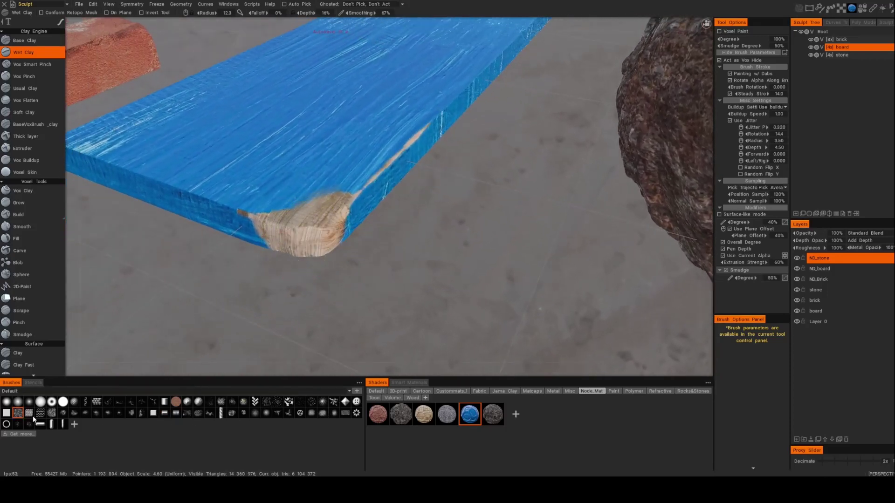
Step: Roughen the exposed wood at the board's corner with a coarse texture alpha, a smaller Wet Clay brush, and greater depth
{"action": "left_click_drag", "start_coordinate": [320, 218], "coordinate": [300, 230], "text": "alt"}
{"action": "right_click_drag", "start_coordinate": [300, 229], "coordinate": [288, 237]}
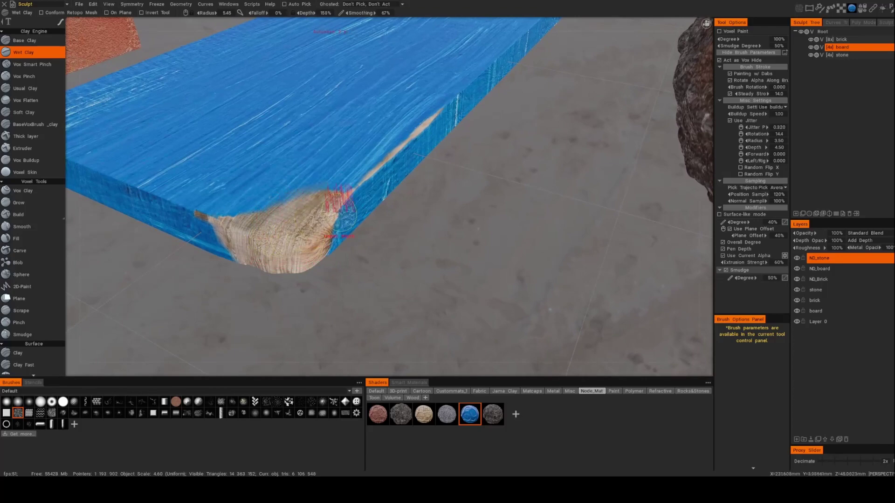
{"action": "mouse_move", "coordinate": [322, 247]}
{"action": "left_mouse_down", "text": "alt"}
{"action": "mouse_move", "coordinate": [290, 242]}
{"action": "mouse_move", "coordinate": [329, 240]}
{"action": "mouse_move", "coordinate": [335, 220]}
{"action": "mouse_move", "coordinate": [519, 190]}
{"action": "mouse_move", "coordinate": [446, 239]}
{"action": "mouse_move", "coordinate": [448, 246]}
{"action": "mouse_move", "coordinate": [340, 264]}
{"action": "left_mouse_up", "text": "alt"}
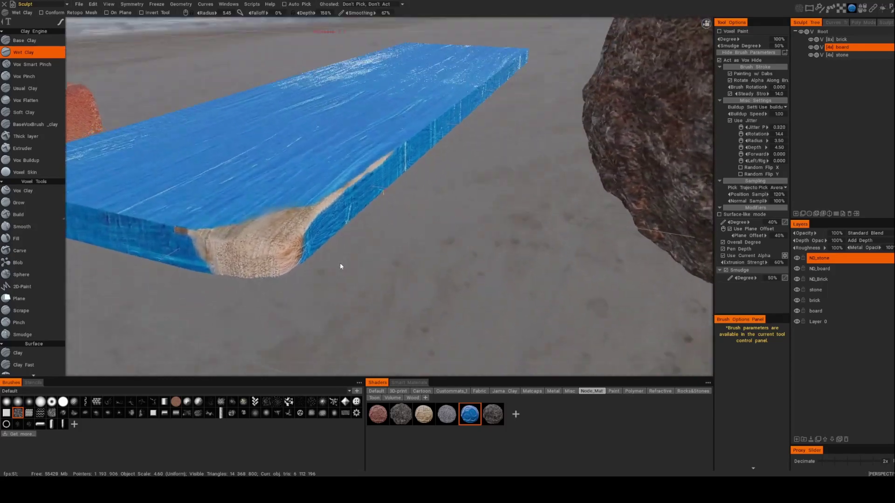
{"action": "mouse_move", "coordinate": [340, 266]}
{"action": "right_mouse_down"}
{"action": "mouse_move", "coordinate": [296, 252]}
{"action": "mouse_move", "coordinate": [332, 272]}
{"action": "mouse_move", "coordinate": [319, 199]}
{"action": "mouse_move", "coordinate": [490, 261]}
{"action": "mouse_move", "coordinate": [410, 280]}
{"action": "mouse_move", "coordinate": [382, 298]}
{"action": "right_mouse_up"}
Step: Switch to Extruder with a crack alpha, radius 42.8 and depth 89%, and carve cracks into the board's top near the worn corner
{"action": "mouse_move", "coordinate": [391, 210]}
{"action": "left_mouse_down", "text": "alt"}
{"action": "mouse_move", "coordinate": [345, 191]}
{"action": "mouse_move", "coordinate": [364, 169]}
{"action": "left_mouse_up", "text": "alt"}
{"action": "right_click_drag", "start_coordinate": [367, 165], "coordinate": [489, 163]}
{"action": "left_click_drag", "start_coordinate": [466, 163], "coordinate": [434, 162], "text": "alt"}
{"action": "right_click_drag", "start_coordinate": [433, 162], "coordinate": [71, 224]}
{"action": "left_click", "coordinate": [24, 148]}
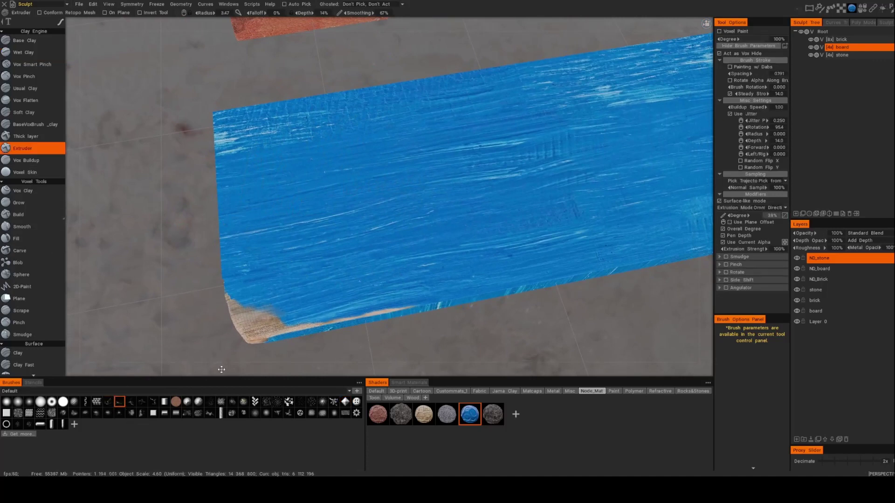
{"action": "left_click_drag", "start_coordinate": [419, 242], "coordinate": [390, 221], "text": "alt"}
{"action": "mouse_move", "coordinate": [391, 219]}
{"action": "right_mouse_down"}
{"action": "mouse_move", "coordinate": [481, 219]}
{"action": "mouse_move", "coordinate": [466, 219]}
{"action": "right_mouse_up"}
{"action": "left_click_drag", "start_coordinate": [451, 218], "coordinate": [412, 210], "text": "alt"}
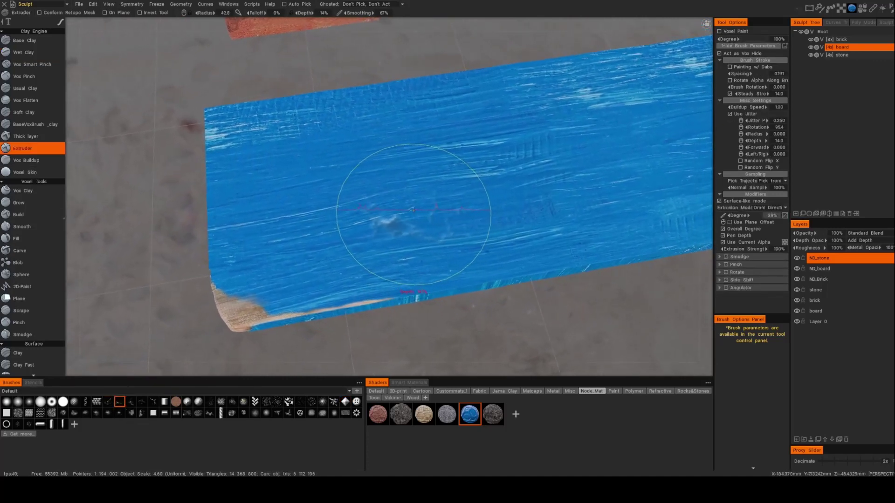
{"action": "right_click_drag", "start_coordinate": [412, 210], "coordinate": [410, 207]}
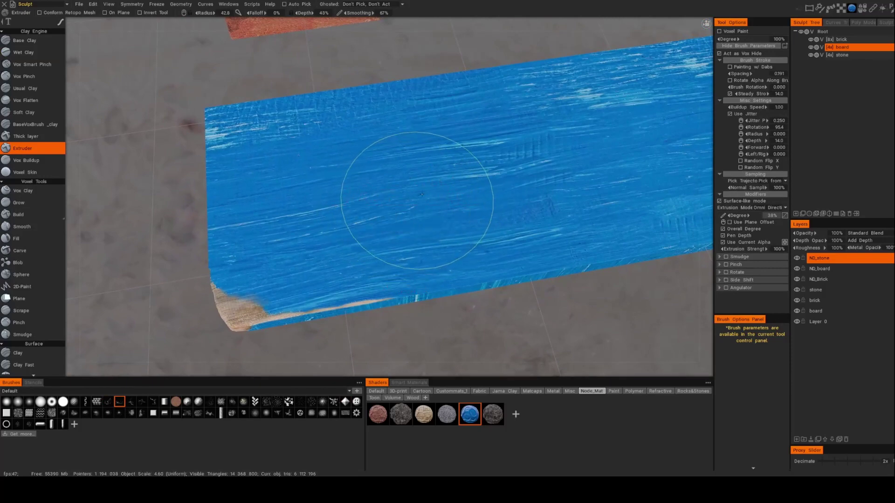
{"action": "mouse_move", "coordinate": [448, 207]}
{"action": "left_mouse_down", "text": "alt"}
{"action": "mouse_move", "coordinate": [409, 206]}
{"action": "mouse_move", "coordinate": [344, 237]}
{"action": "left_mouse_up", "text": "alt"}
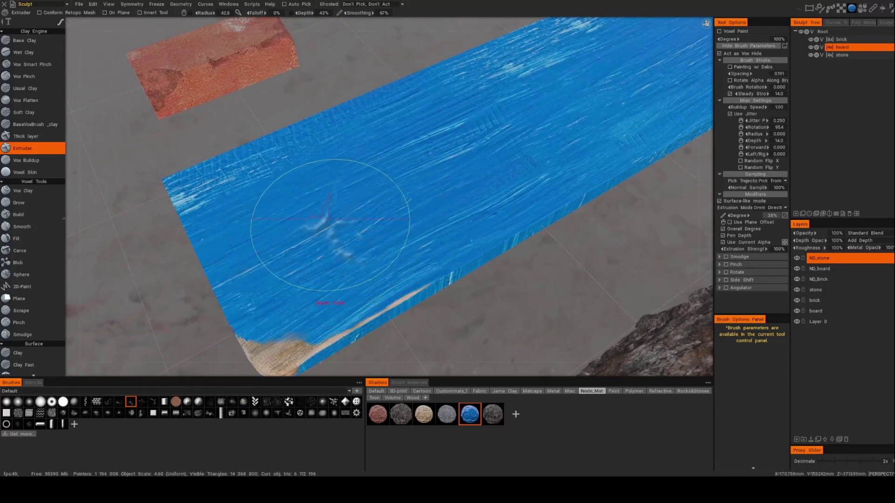
{"action": "left_click_drag", "start_coordinate": [359, 200], "coordinate": [364, 201]}
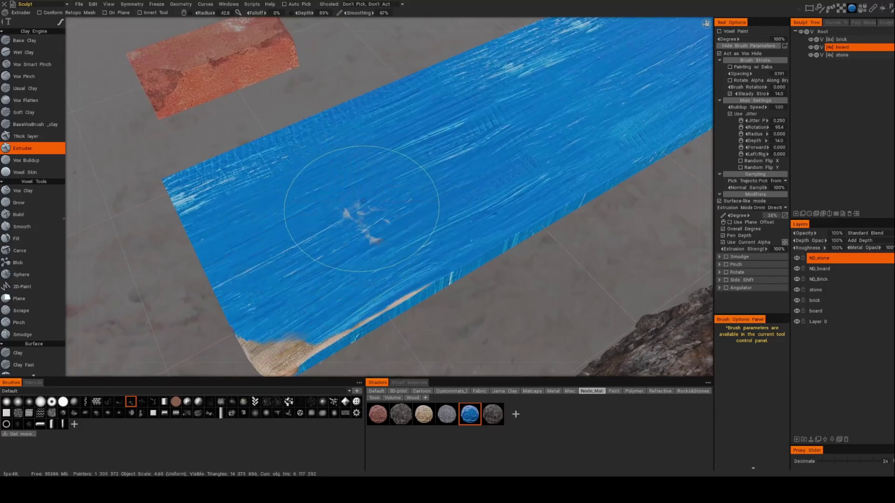
Step: Double the Extruder brush size, raise the depth to 135%, and stamp larger cracks across the middle of the board's top
{"action": "left_click_drag", "start_coordinate": [453, 168], "coordinate": [511, 145], "text": "alt"}
{"action": "mouse_move", "coordinate": [334, 209]}
{"action": "left_mouse_down", "text": "alt"}
{"action": "mouse_move", "coordinate": [503, 123]}
{"action": "mouse_move", "coordinate": [516, 128]}
{"action": "left_mouse_up", "text": "alt"}
{"action": "right_click_drag", "start_coordinate": [515, 131], "coordinate": [597, 114]}
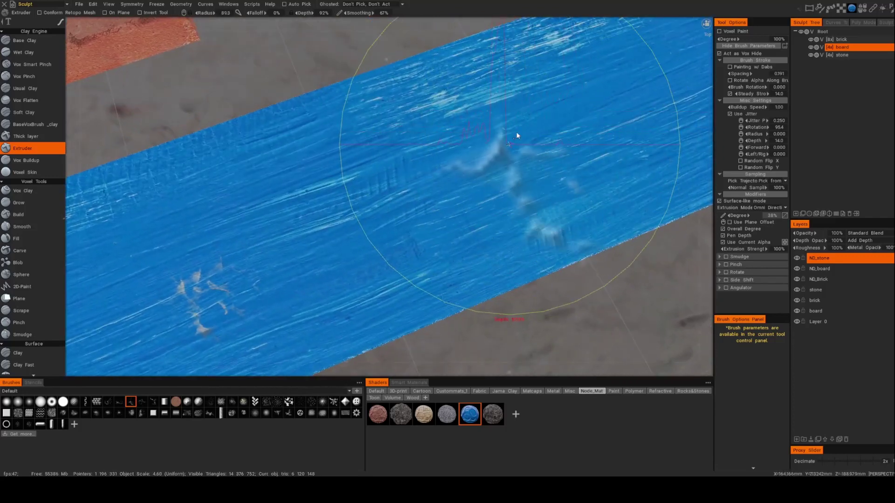
{"action": "left_click", "coordinate": [494, 108]}
{"action": "mouse_move", "coordinate": [402, 145]}
{"action": "left_mouse_down", "text": "alt"}
{"action": "mouse_move", "coordinate": [437, 181]}
{"action": "mouse_move", "coordinate": [467, 186]}
{"action": "mouse_move", "coordinate": [572, 164]}
{"action": "mouse_move", "coordinate": [639, 163]}
{"action": "left_mouse_up", "text": "alt"}
{"action": "left_click", "coordinate": [467, 188]}
{"action": "left_click", "coordinate": [453, 196]}
{"action": "left_click", "coordinate": [426, 220]}
{"action": "left_click", "coordinate": [351, 227]}
{"action": "left_click_drag", "start_coordinate": [350, 227], "coordinate": [326, 229], "text": "alt"}
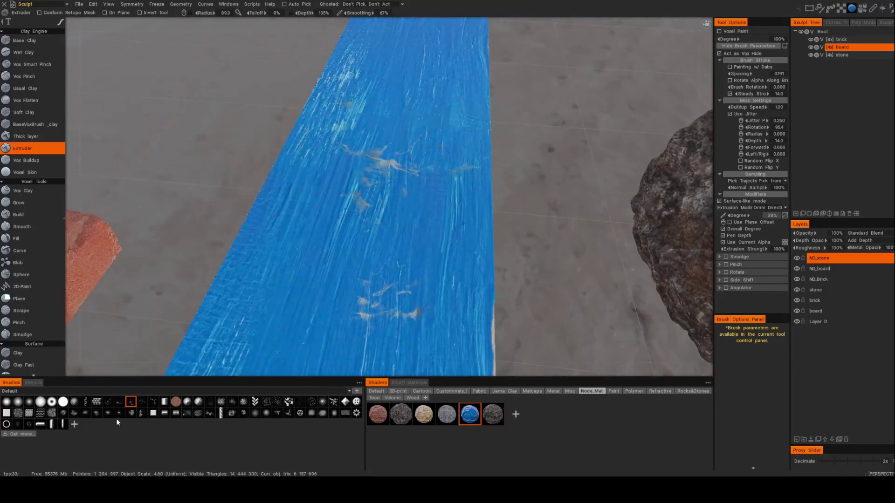
Step: Use a small irregular alpha at radius 2.39 to carve a broken line of paint chips along the grain between the cracks
{"action": "left_click", "coordinate": [75, 414]}
{"action": "mouse_move", "coordinate": [450, 236]}
{"action": "left_mouse_down", "text": "alt"}
{"action": "mouse_move", "coordinate": [415, 230]}
{"action": "mouse_move", "coordinate": [409, 200]}
{"action": "left_mouse_up", "text": "alt"}
{"action": "right_click_drag", "start_coordinate": [408, 200], "coordinate": [238, 228]}
{"action": "left_click_drag", "start_coordinate": [261, 228], "coordinate": [386, 229], "text": "alt"}
{"action": "right_click_drag", "start_coordinate": [386, 228], "coordinate": [371, 231]}
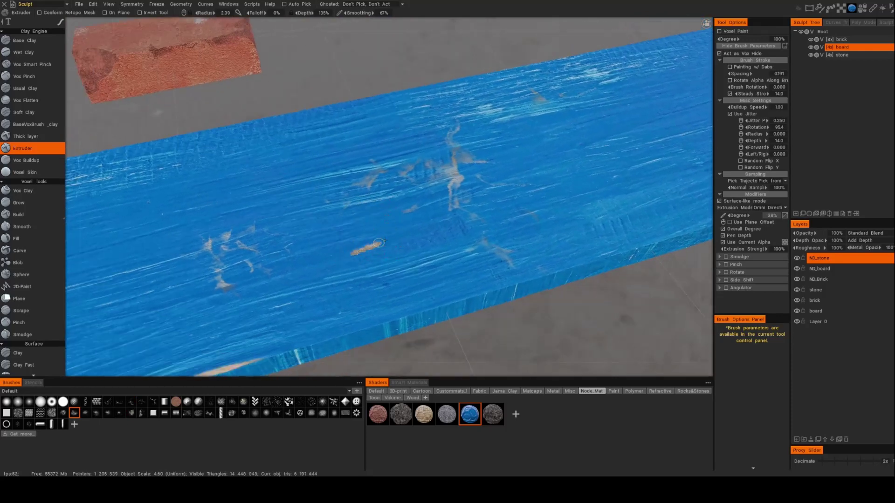
{"action": "mouse_move", "coordinate": [511, 201]}
{"action": "left_mouse_down", "text": "alt"}
{"action": "mouse_move", "coordinate": [569, 188]}
{"action": "mouse_move", "coordinate": [368, 230]}
{"action": "mouse_move", "coordinate": [374, 244]}
{"action": "mouse_move", "coordinate": [442, 221]}
{"action": "mouse_move", "coordinate": [589, 146]}
{"action": "mouse_move", "coordinate": [483, 219]}
{"action": "mouse_move", "coordinate": [474, 208]}
{"action": "mouse_move", "coordinate": [438, 204]}
{"action": "mouse_move", "coordinate": [439, 215]}
{"action": "mouse_move", "coordinate": [454, 210]}
{"action": "left_mouse_up", "text": "alt"}
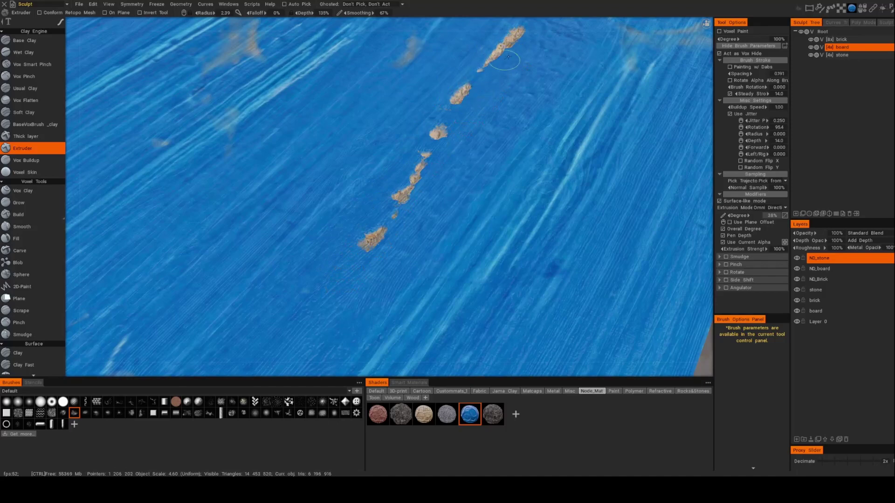
Step: Set the Extruder depth to 47% and carve thin scratches along the wood grain between the two cracked areas
{"action": "mouse_move", "coordinate": [626, 132]}
{"action": "left_mouse_down", "text": "alt"}
{"action": "mouse_move", "coordinate": [616, 169]}
{"action": "mouse_move", "coordinate": [423, 225]}
{"action": "mouse_move", "coordinate": [408, 217]}
{"action": "mouse_move", "coordinate": [316, 233]}
{"action": "mouse_move", "coordinate": [307, 179]}
{"action": "mouse_move", "coordinate": [312, 184]}
{"action": "left_mouse_up", "text": "alt"}
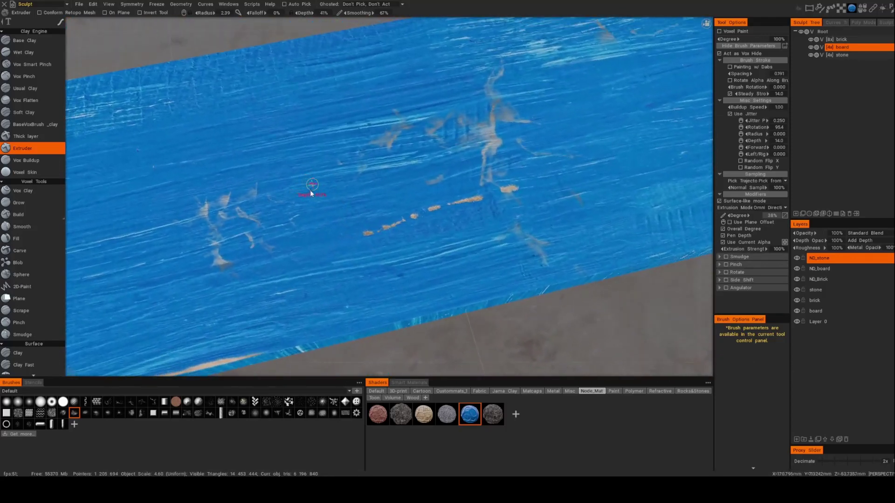
{"action": "right_click_drag", "start_coordinate": [310, 190], "coordinate": [310, 189]}
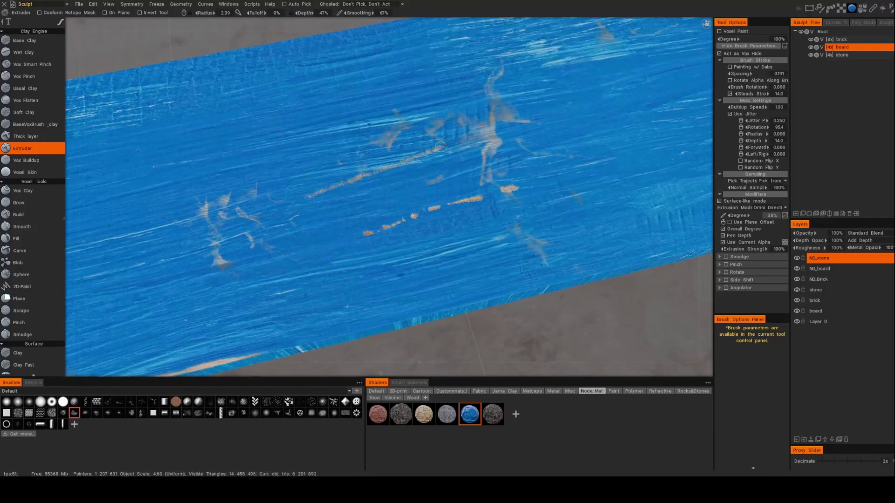
{"action": "left_click_drag", "start_coordinate": [347, 203], "coordinate": [480, 178]}
Step: Enlarge the Extruder brush to radius 11.2 and chip the paint and wood along the board's opposite long edge
{"action": "mouse_move", "coordinate": [488, 174]}
{"action": "left_mouse_down", "text": "alt"}
{"action": "mouse_move", "coordinate": [667, 126]}
{"action": "mouse_move", "coordinate": [562, 156]}
{"action": "left_mouse_up", "text": "alt"}
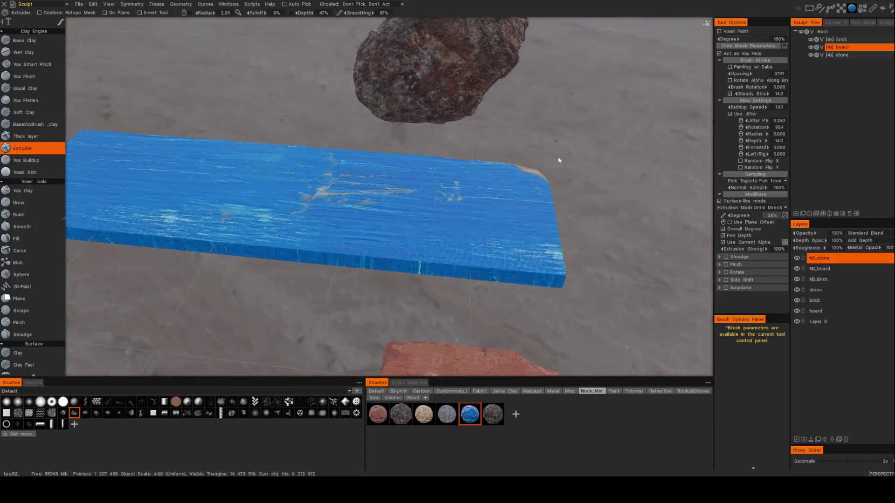
{"action": "left_click_drag", "start_coordinate": [558, 157], "coordinate": [407, 245]}
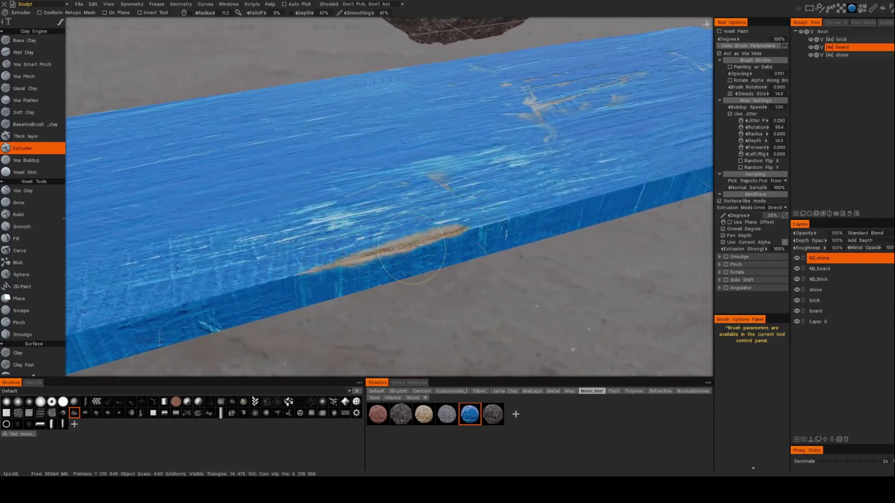
{"action": "left_click_drag", "start_coordinate": [497, 230], "coordinate": [538, 224]}
Step: Wear down the undamaged corner along the same long edge, exposing wood on its adjoining edges
{"action": "mouse_move", "coordinate": [612, 187]}
{"action": "left_mouse_down", "text": "alt"}
{"action": "mouse_move", "coordinate": [455, 211]}
{"action": "mouse_move", "coordinate": [320, 294]}
{"action": "mouse_move", "coordinate": [289, 330]}
{"action": "mouse_move", "coordinate": [270, 332]}
{"action": "left_mouse_up", "text": "alt"}
{"action": "left_click_drag", "start_coordinate": [198, 318], "coordinate": [185, 321]}
{"action": "mouse_move", "coordinate": [185, 307]}
{"action": "left_mouse_down", "text": "alt"}
{"action": "mouse_move", "coordinate": [255, 319]}
{"action": "mouse_move", "coordinate": [283, 307]}
{"action": "mouse_move", "coordinate": [332, 272]}
{"action": "mouse_move", "coordinate": [414, 171]}
{"action": "mouse_move", "coordinate": [327, 305]}
{"action": "mouse_move", "coordinate": [349, 282]}
{"action": "mouse_move", "coordinate": [296, 299]}
{"action": "left_mouse_up", "text": "alt"}
Step: Reduce the Extruder brush to radius 5.32, raise the depth to 260%, and break up the worn edge near that corner
{"action": "left_click_drag", "start_coordinate": [351, 295], "coordinate": [349, 289], "text": "ctrl"}
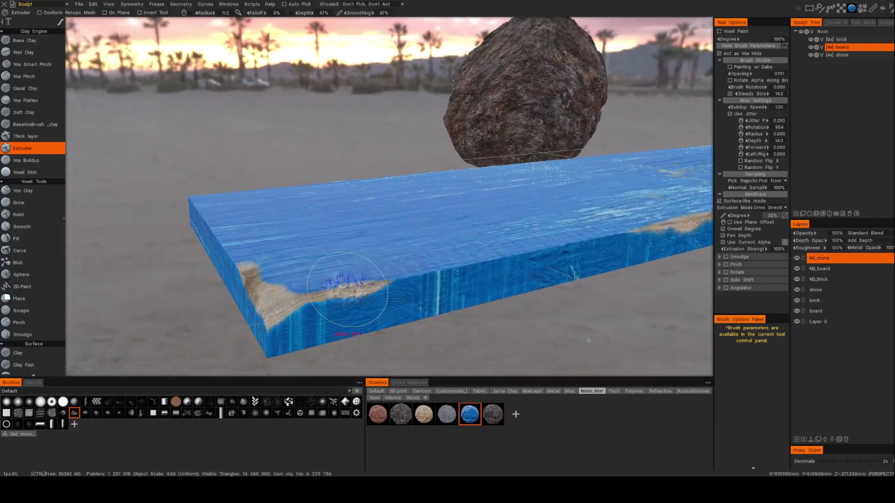
{"action": "right_click_drag", "start_coordinate": [353, 283], "coordinate": [329, 289]}
{"action": "left_click_drag", "start_coordinate": [378, 282], "coordinate": [370, 284]}
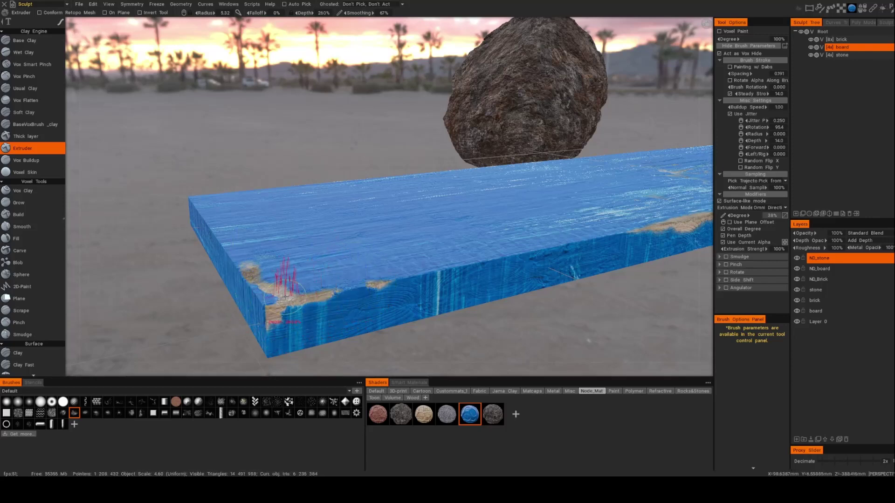
Step: Chip away more of the board's worn corner with the Extruder at radius 5.32 and depth 260%
{"action": "left_click_drag", "start_coordinate": [285, 295], "coordinate": [292, 307], "text": "ctrl"}
{"action": "left_click_drag", "start_coordinate": [464, 266], "coordinate": [405, 315], "text": "alt"}
{"action": "right_click_drag", "start_coordinate": [406, 315], "coordinate": [433, 290], "text": "alt"}
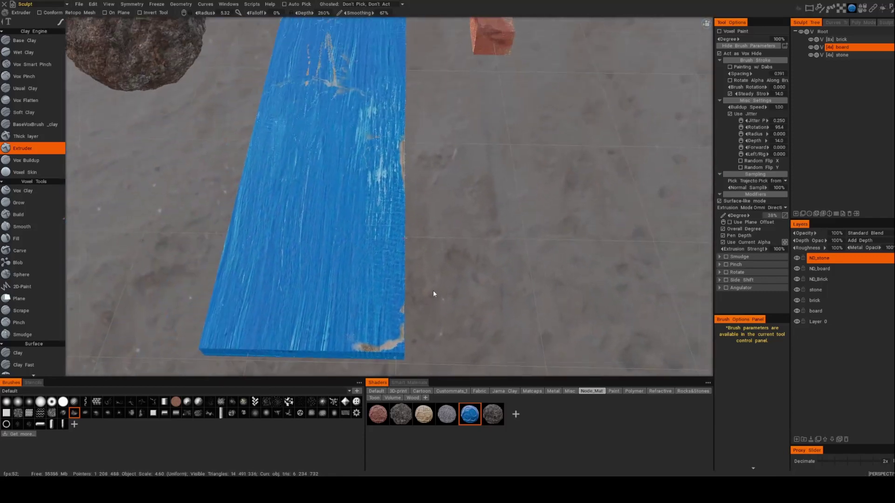
Step: Select the stone object and carve a break across its upper side with the Extruder at radius 20.3 and depth 50%
{"action": "left_click_drag", "start_coordinate": [432, 291], "coordinate": [499, 210], "text": "alt"}
{"action": "right_click_drag", "start_coordinate": [499, 210], "coordinate": [448, 212], "text": "alt"}
{"action": "left_click_drag", "start_coordinate": [449, 211], "coordinate": [433, 228], "text": "alt"}
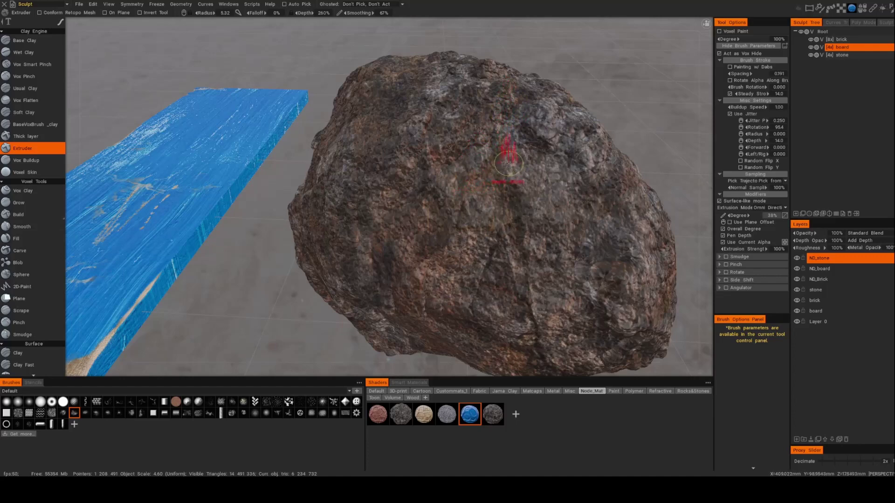
{"action": "left_click_drag", "start_coordinate": [451, 190], "coordinate": [420, 188], "text": "alt"}
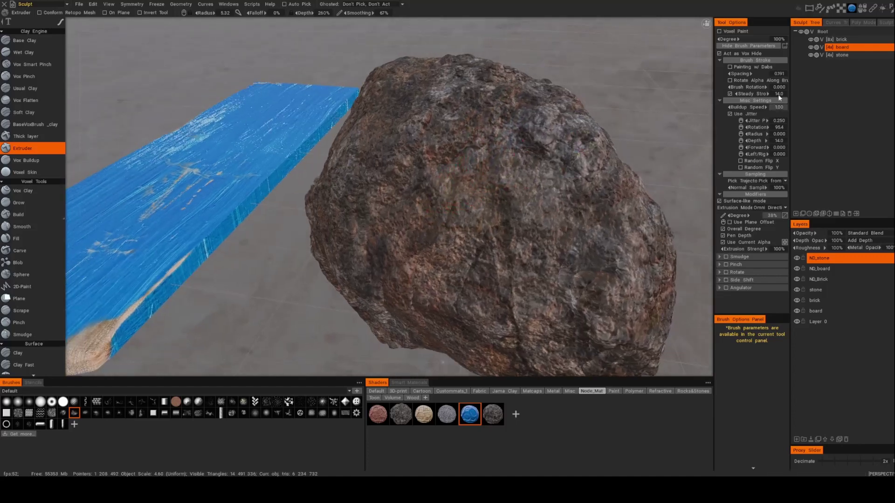
{"action": "left_click", "coordinate": [845, 57]}
{"action": "mouse_move", "coordinate": [489, 131]}
{"action": "left_mouse_down", "text": "alt"}
{"action": "mouse_move", "coordinate": [464, 174]}
{"action": "mouse_move", "coordinate": [479, 155]}
{"action": "left_mouse_up", "text": "alt"}
{"action": "right_click_drag", "start_coordinate": [479, 155], "coordinate": [474, 185]}
{"action": "right_click_drag", "start_coordinate": [479, 156], "coordinate": [485, 163], "text": "alt"}
{"action": "mouse_move", "coordinate": [485, 163]}
{"action": "left_mouse_down", "text": "alt"}
{"action": "mouse_move", "coordinate": [474, 168]}
{"action": "mouse_move", "coordinate": [546, 136]}
{"action": "mouse_move", "coordinate": [485, 163]}
{"action": "mouse_move", "coordinate": [523, 148]}
{"action": "left_mouse_up", "text": "alt"}
{"action": "mouse_move", "coordinate": [451, 168]}
{"action": "left_mouse_down"}
{"action": "mouse_move", "coordinate": [495, 161]}
{"action": "mouse_move", "coordinate": [567, 176]}
{"action": "mouse_move", "coordinate": [459, 190]}
{"action": "left_mouse_up"}
{"action": "mouse_move", "coordinate": [459, 190]}
{"action": "right_mouse_down"}
{"action": "mouse_move", "coordinate": [475, 192]}
{"action": "mouse_move", "coordinate": [386, 194]}
{"action": "right_mouse_up"}
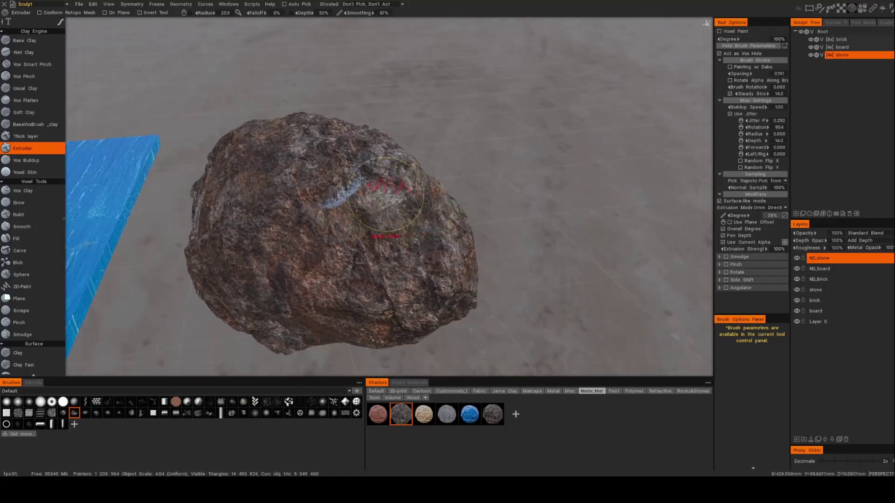
{"action": "left_click_drag", "start_coordinate": [386, 193], "coordinate": [466, 188]}
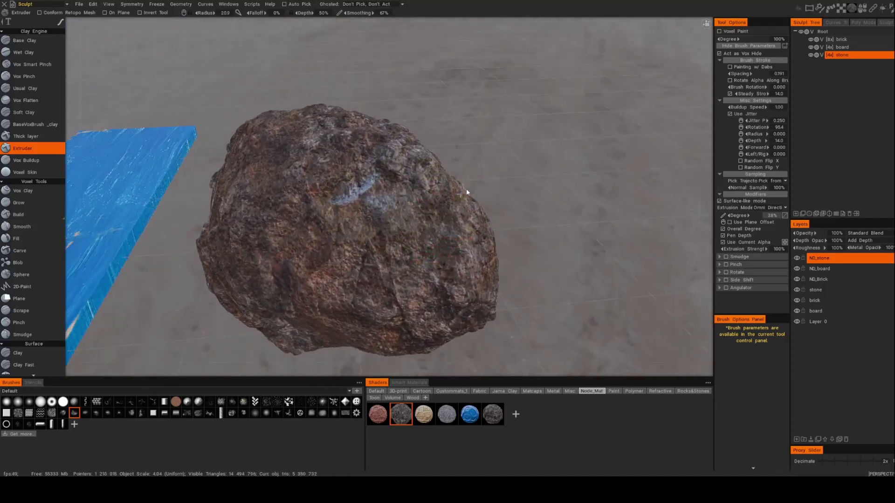
Step: Reduce the Extruder to radius 15.0 and depth 11% and chip a small spot below the stone's first break
{"action": "right_click_drag", "start_coordinate": [466, 189], "coordinate": [503, 189], "text": "alt"}
{"action": "left_click_drag", "start_coordinate": [466, 188], "coordinate": [372, 186], "text": "alt"}
{"action": "mouse_move", "coordinate": [371, 185]}
{"action": "right_mouse_down"}
{"action": "mouse_move", "coordinate": [362, 187]}
{"action": "mouse_move", "coordinate": [384, 196]}
{"action": "right_mouse_up"}
{"action": "mouse_move", "coordinate": [384, 196]}
{"action": "left_mouse_down", "text": "alt"}
{"action": "mouse_move", "coordinate": [396, 241]}
{"action": "mouse_move", "coordinate": [366, 282]}
{"action": "left_mouse_up", "text": "alt"}
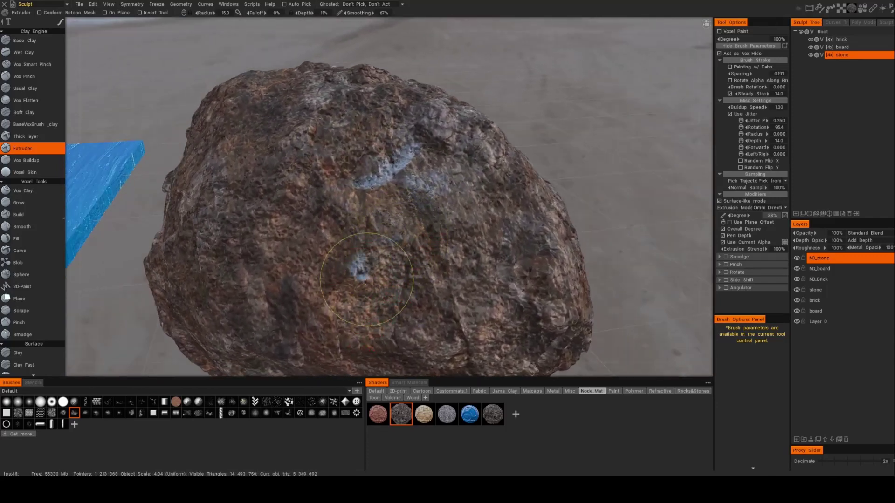
{"action": "mouse_move", "coordinate": [387, 254]}
{"action": "left_mouse_down", "text": "alt"}
{"action": "mouse_move", "coordinate": [389, 245]}
{"action": "mouse_move", "coordinate": [447, 238]}
{"action": "mouse_move", "coordinate": [370, 242]}
{"action": "left_mouse_up", "text": "alt"}
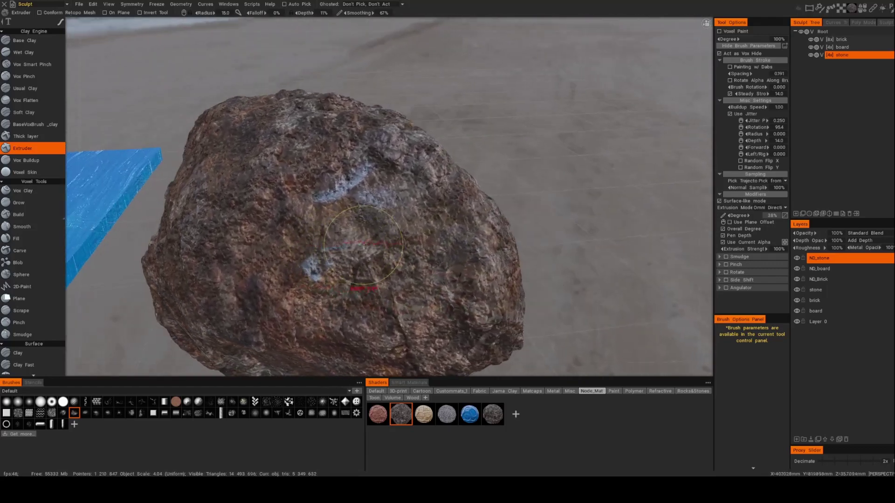
Step: Break away a large area of the stone's side using a rectangular brush alpha at radius 25.2 and depth 335%
{"action": "right_click_drag", "start_coordinate": [367, 242], "coordinate": [375, 97]}
{"action": "left_click_drag", "start_coordinate": [315, 269], "coordinate": [415, 198]}
{"action": "mouse_move", "coordinate": [601, 124]}
{"action": "left_mouse_down"}
{"action": "mouse_move", "coordinate": [633, 113]}
{"action": "mouse_move", "coordinate": [620, 115]}
{"action": "mouse_move", "coordinate": [523, 204]}
{"action": "mouse_move", "coordinate": [573, 160]}
{"action": "mouse_move", "coordinate": [443, 197]}
{"action": "mouse_move", "coordinate": [416, 242]}
{"action": "mouse_move", "coordinate": [282, 232]}
{"action": "left_mouse_up"}
{"action": "right_click_drag", "start_coordinate": [280, 232], "coordinate": [317, 227]}
{"action": "mouse_move", "coordinate": [403, 245]}
{"action": "left_mouse_down", "text": "alt"}
{"action": "mouse_move", "coordinate": [358, 225]}
{"action": "mouse_move", "coordinate": [305, 258]}
{"action": "left_mouse_up", "text": "alt"}
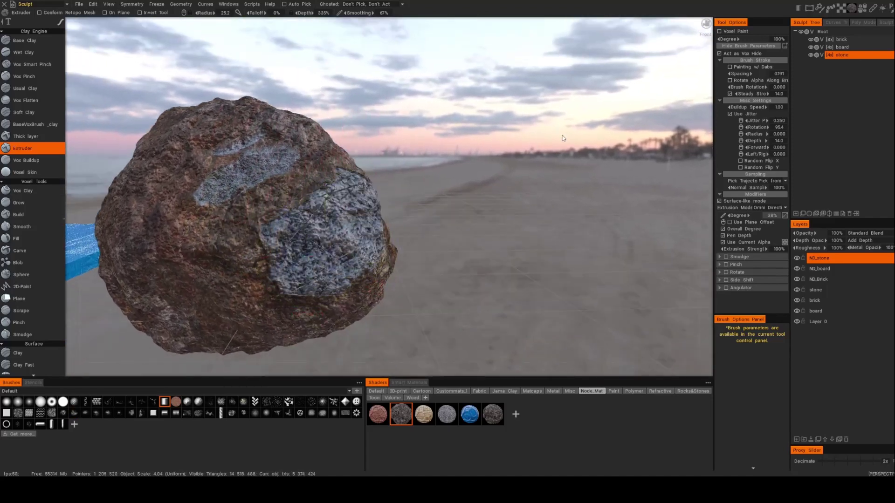
{"action": "mouse_move", "coordinate": [562, 139]}
{"action": "left_mouse_down", "text": "alt"}
{"action": "mouse_move", "coordinate": [553, 152]}
{"action": "mouse_move", "coordinate": [374, 209]}
{"action": "mouse_move", "coordinate": [352, 195]}
{"action": "left_mouse_up", "text": "alt"}
{"action": "left_click_drag", "start_coordinate": [348, 188], "coordinate": [291, 219]}
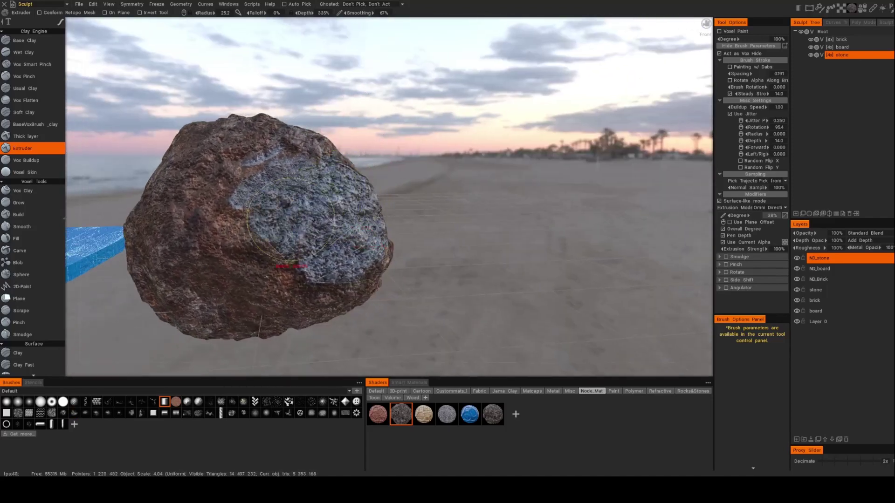
{"action": "mouse_move", "coordinate": [469, 184]}
{"action": "left_mouse_down", "text": "alt"}
{"action": "mouse_move", "coordinate": [425, 206]}
{"action": "mouse_move", "coordinate": [338, 193]}
{"action": "mouse_move", "coordinate": [345, 205]}
{"action": "left_mouse_up", "text": "alt"}
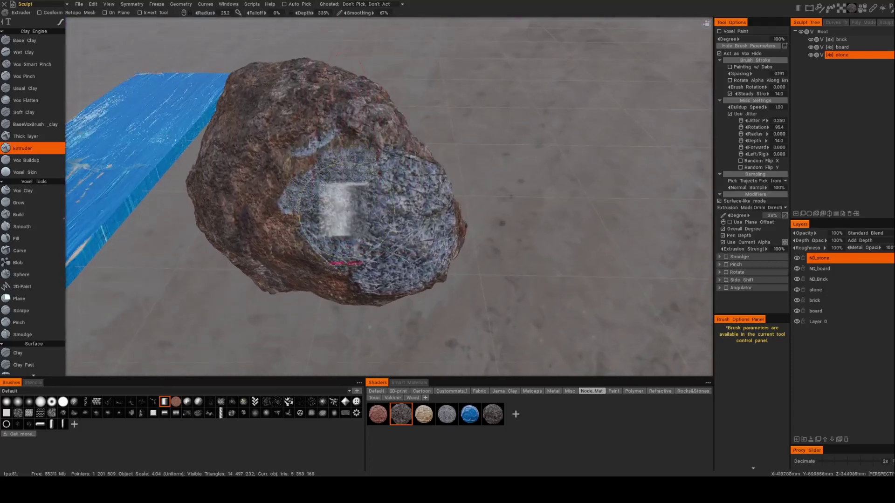
Step: Roughen the stone's exposed interior with a small irregular brush alpha at radius 13.7 and depth 387%
{"action": "right_click_drag", "start_coordinate": [347, 213], "coordinate": [320, 207]}
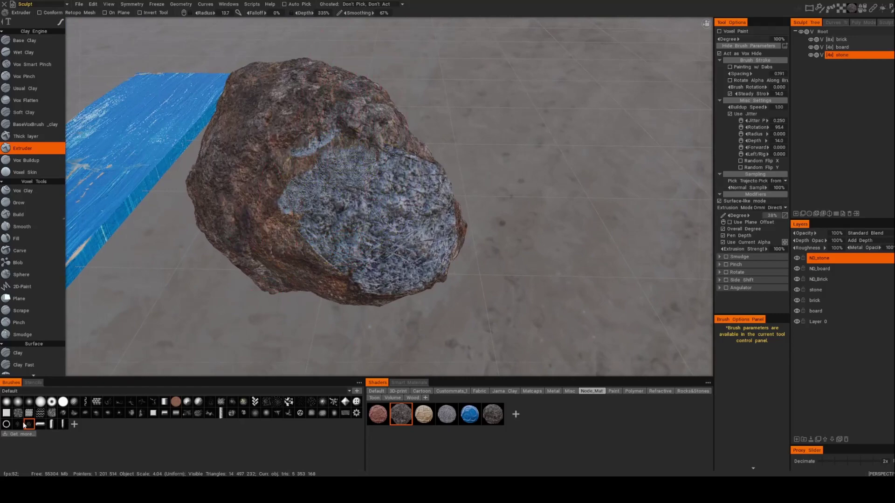
{"action": "left_click_drag", "start_coordinate": [295, 226], "coordinate": [329, 205], "text": "alt"}
{"action": "right_click_drag", "start_coordinate": [329, 205], "coordinate": [371, 181], "text": "alt"}
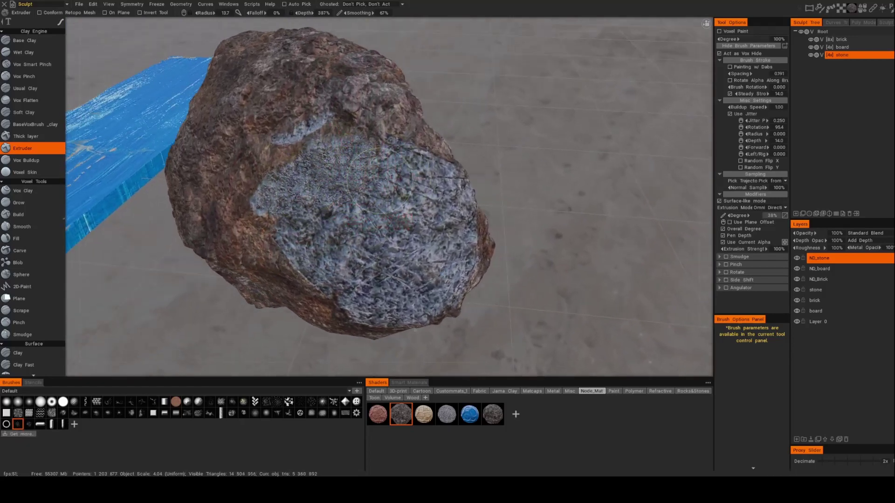
{"action": "mouse_move", "coordinate": [387, 196]}
{"action": "left_mouse_down"}
{"action": "mouse_move", "coordinate": [360, 254]}
{"action": "mouse_move", "coordinate": [367, 288]}
{"action": "mouse_move", "coordinate": [401, 311]}
{"action": "mouse_move", "coordinate": [399, 276]}
{"action": "left_mouse_up"}
{"action": "mouse_move", "coordinate": [399, 276]}
{"action": "left_mouse_down"}
{"action": "mouse_move", "coordinate": [432, 250]}
{"action": "mouse_move", "coordinate": [450, 252]}
{"action": "left_mouse_up"}
{"action": "mouse_move", "coordinate": [451, 252]}
{"action": "left_mouse_down", "text": "alt"}
{"action": "mouse_move", "coordinate": [587, 187]}
{"action": "mouse_move", "coordinate": [360, 250]}
{"action": "mouse_move", "coordinate": [389, 203]}
{"action": "mouse_move", "coordinate": [366, 199]}
{"action": "left_mouse_up", "text": "alt"}
{"action": "middle_click_drag", "start_coordinate": [361, 201], "coordinate": [425, 196]}
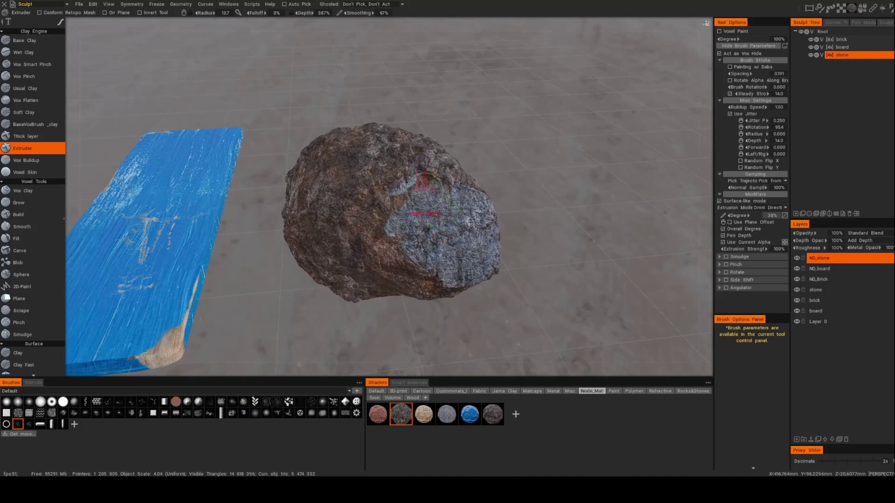
Step: Compare the Rocks&Stones shaders on the stone's exposed interior and apply the dark grey rock shader
{"action": "left_click", "coordinate": [660, 392]}
{"action": "left_click", "coordinate": [693, 393]}
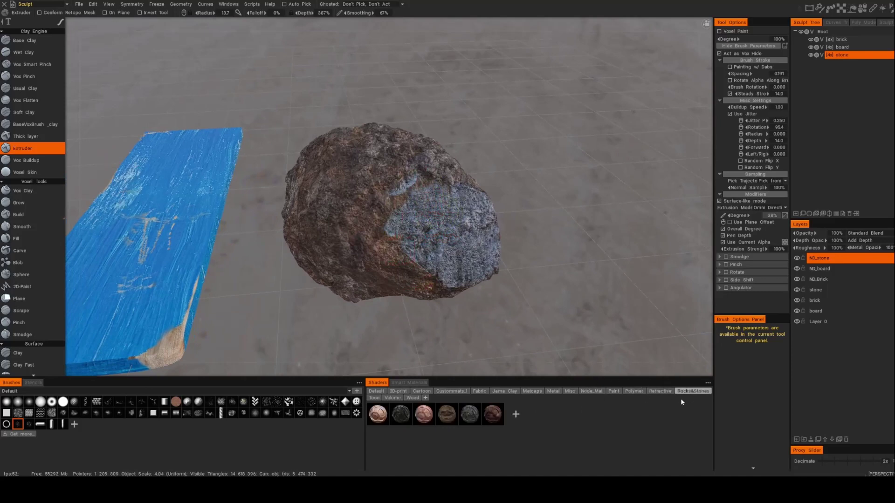
{"action": "left_click", "coordinate": [468, 416]}
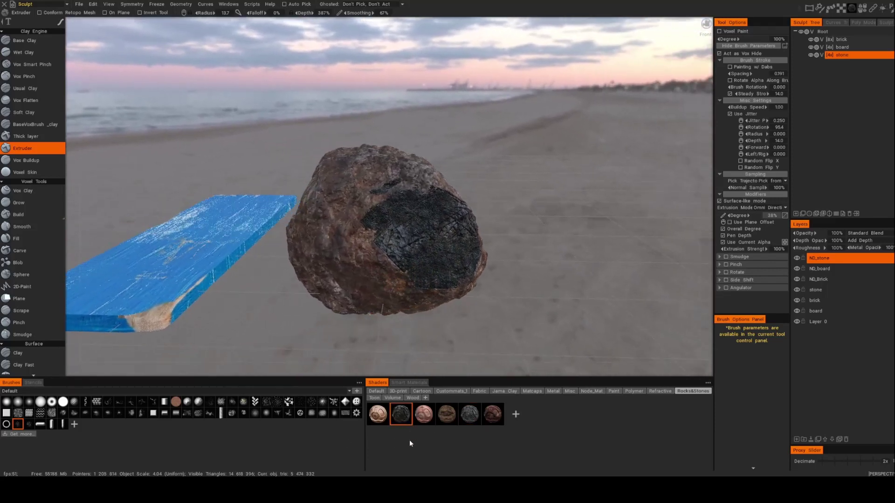
{"action": "left_click", "coordinate": [424, 420]}
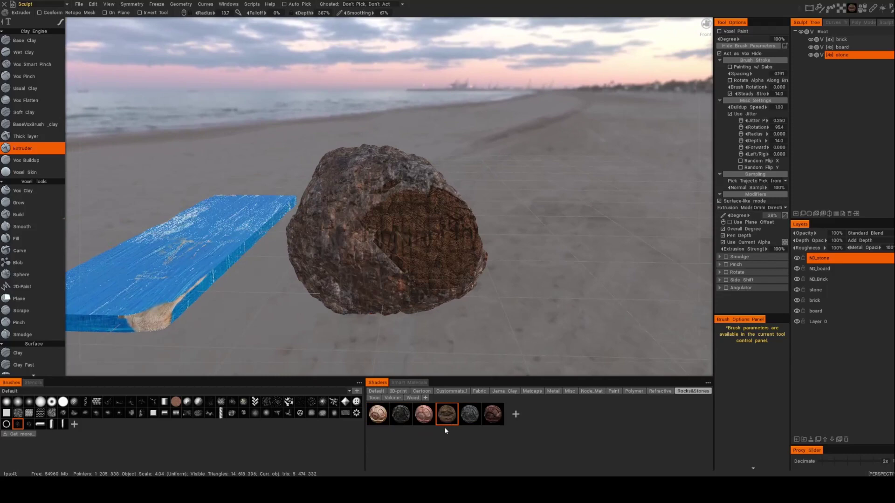
{"action": "left_click", "coordinate": [469, 419]}
{"action": "left_click_drag", "start_coordinate": [387, 284], "coordinate": [431, 261], "text": "alt"}
Step: Edit the stone's current shader settings, setting the textures scale to 1.99 and adjusting the bumpiness
{"action": "right_click", "coordinate": [470, 417]}
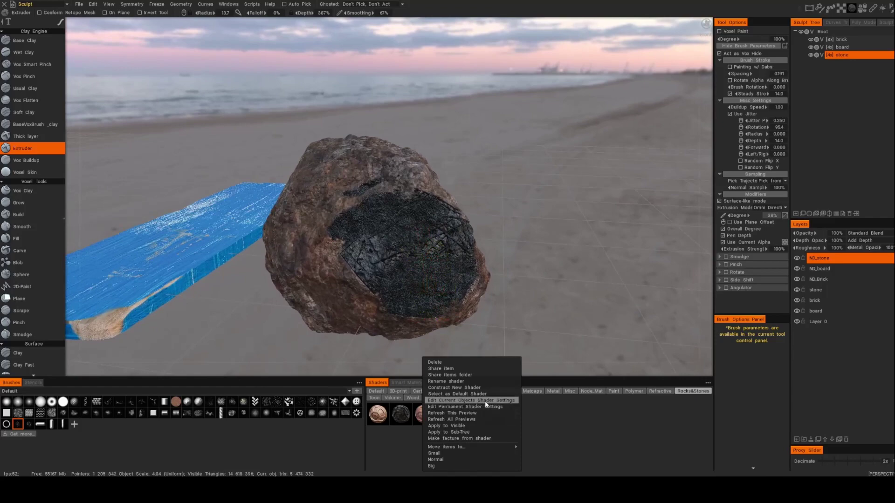
{"action": "left_click", "coordinate": [486, 402]}
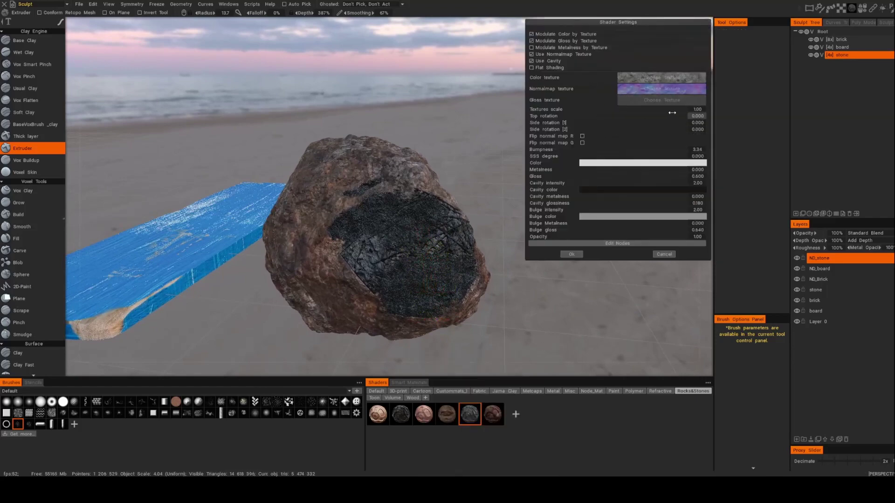
{"action": "left_click_drag", "start_coordinate": [655, 109], "coordinate": [692, 119]}
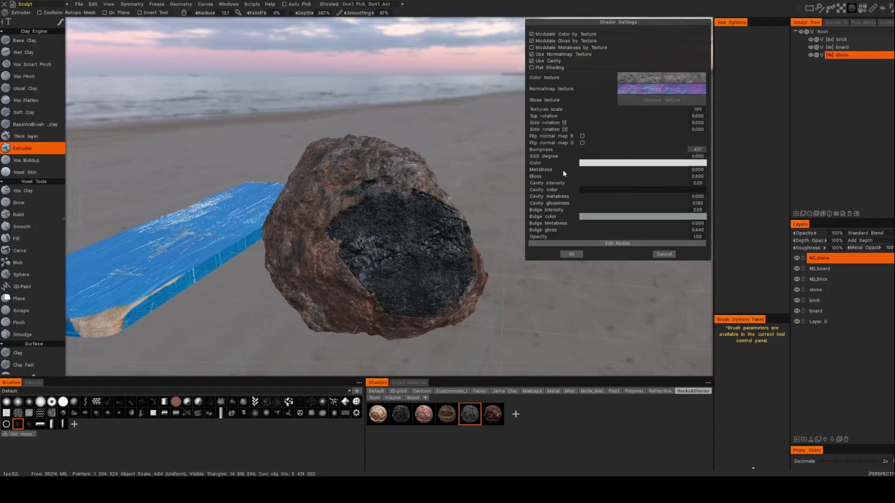
{"action": "left_click_drag", "start_coordinate": [498, 314], "coordinate": [600, 259]}
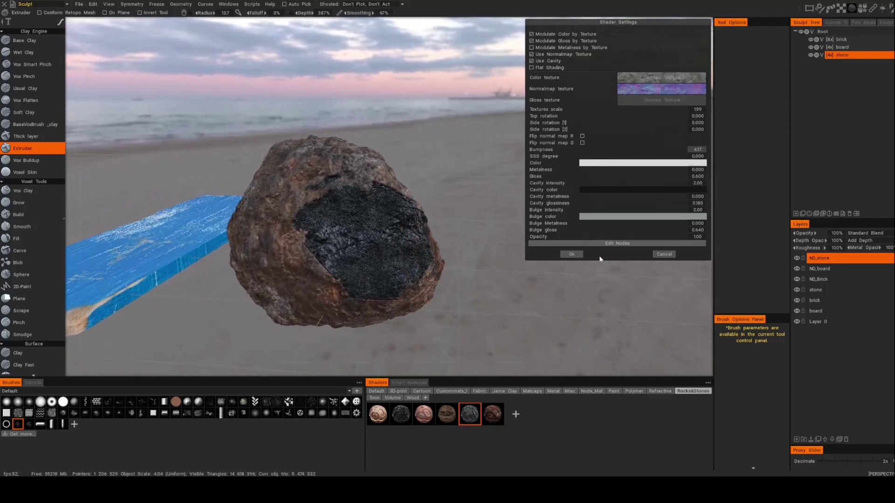
{"action": "left_click", "coordinate": [569, 256]}
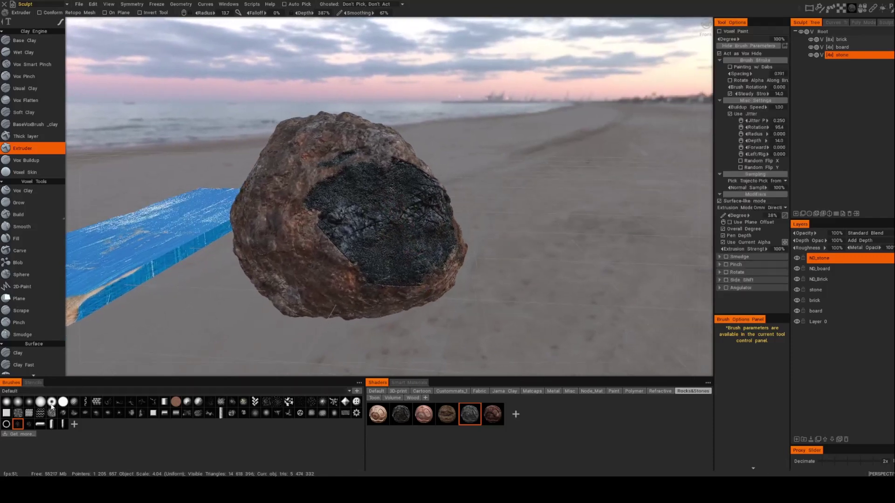
Step: Refine the stone's exposed dark surface using the solid round brush alpha at radius 4.60 and depth 6%
{"action": "scroll", "coordinate": [376, 210], "scroll_direction": "up", "scroll_amount": 3}
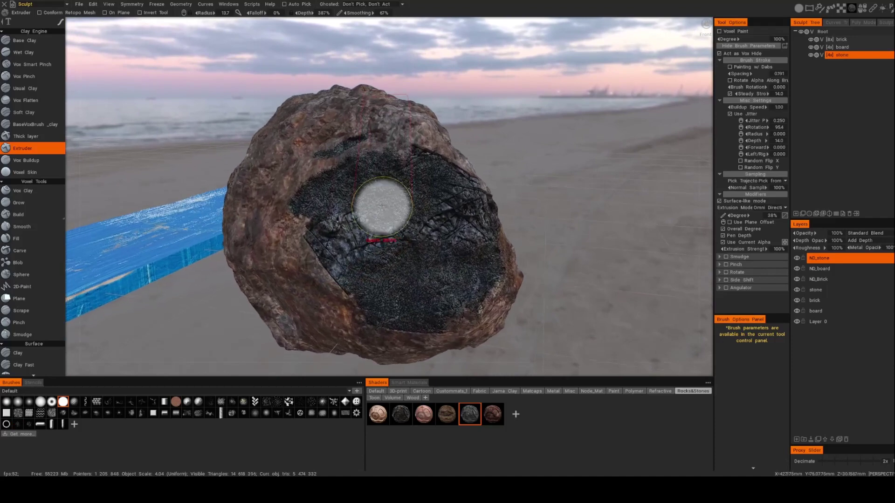
{"action": "right_click_drag", "start_coordinate": [389, 200], "coordinate": [402, 201]}
{"action": "left_click_drag", "start_coordinate": [411, 210], "coordinate": [393, 209], "text": "alt"}
{"action": "right_click_drag", "start_coordinate": [393, 209], "coordinate": [375, 209]}
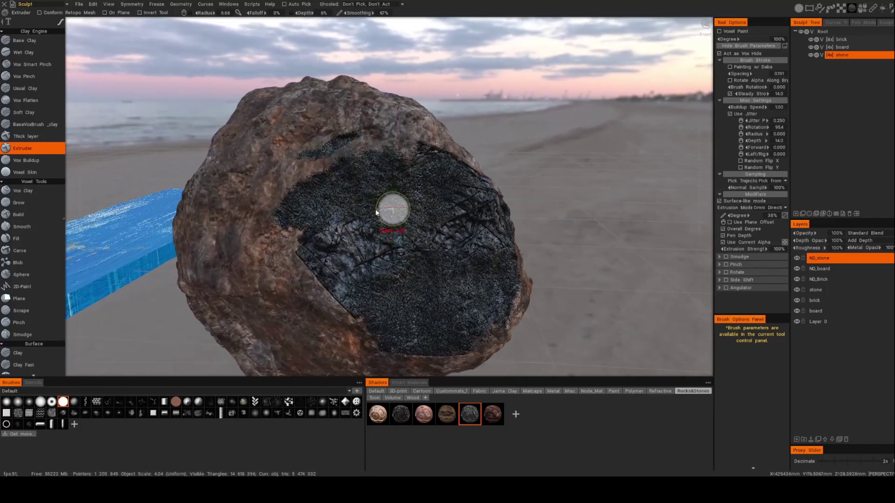
{"action": "mouse_move", "coordinate": [301, 214]}
{"action": "left_mouse_down"}
{"action": "mouse_move", "coordinate": [355, 187]}
{"action": "mouse_move", "coordinate": [367, 192]}
{"action": "left_mouse_up"}
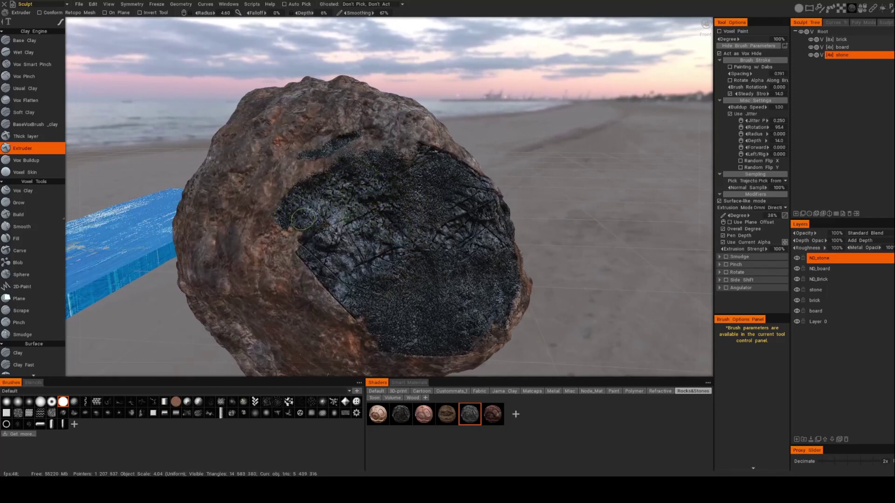
{"action": "left_click_drag", "start_coordinate": [413, 189], "coordinate": [390, 207], "text": "alt"}
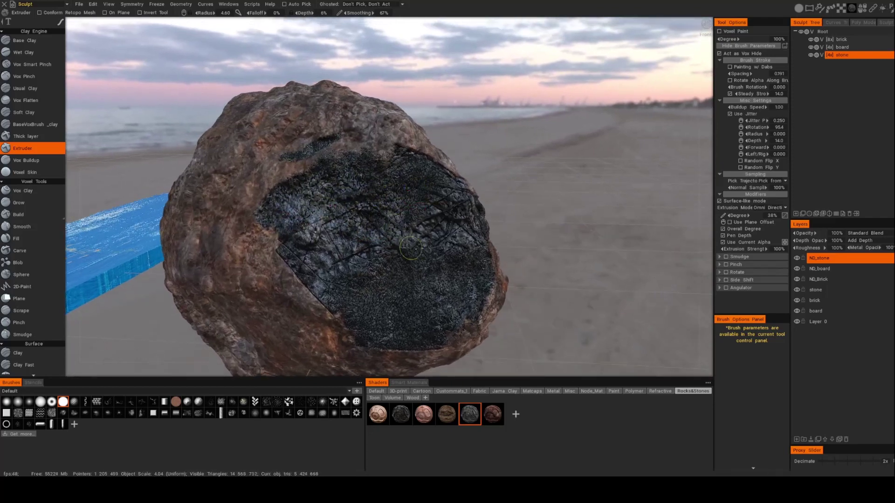
Step: Enlarge the Extruder to radius 23.7, raise the depth to 52%, and rework the edge of the stone's dark broken area
{"action": "left_click_drag", "start_coordinate": [411, 247], "coordinate": [385, 282], "text": "alt"}
{"action": "mouse_move", "coordinate": [324, 281]}
{"action": "left_mouse_down"}
{"action": "mouse_move", "coordinate": [372, 262]}
{"action": "mouse_move", "coordinate": [401, 297]}
{"action": "mouse_move", "coordinate": [475, 290]}
{"action": "mouse_move", "coordinate": [418, 303]}
{"action": "mouse_move", "coordinate": [435, 270]}
{"action": "mouse_move", "coordinate": [375, 277]}
{"action": "mouse_move", "coordinate": [368, 266]}
{"action": "mouse_move", "coordinate": [382, 200]}
{"action": "mouse_move", "coordinate": [303, 266]}
{"action": "left_mouse_up"}
{"action": "mouse_move", "coordinate": [527, 242]}
{"action": "left_mouse_down", "text": "alt"}
{"action": "mouse_move", "coordinate": [616, 228]}
{"action": "mouse_move", "coordinate": [610, 240]}
{"action": "mouse_move", "coordinate": [644, 227]}
{"action": "mouse_move", "coordinate": [651, 214]}
{"action": "mouse_move", "coordinate": [475, 176]}
{"action": "mouse_move", "coordinate": [464, 160]}
{"action": "mouse_move", "coordinate": [442, 181]}
{"action": "left_mouse_up", "text": "alt"}
{"action": "scroll", "coordinate": [617, 229], "scroll_direction": "down", "scroll_amount": 2}
{"action": "scroll", "coordinate": [617, 230], "scroll_direction": "down", "scroll_amount": 2}
Step: Compare environment maps from the Skies collection and apply its first map, the rocky seaside path, to the scene
{"action": "left_click_drag", "start_coordinate": [412, 212], "coordinate": [684, 40], "text": "alt"}
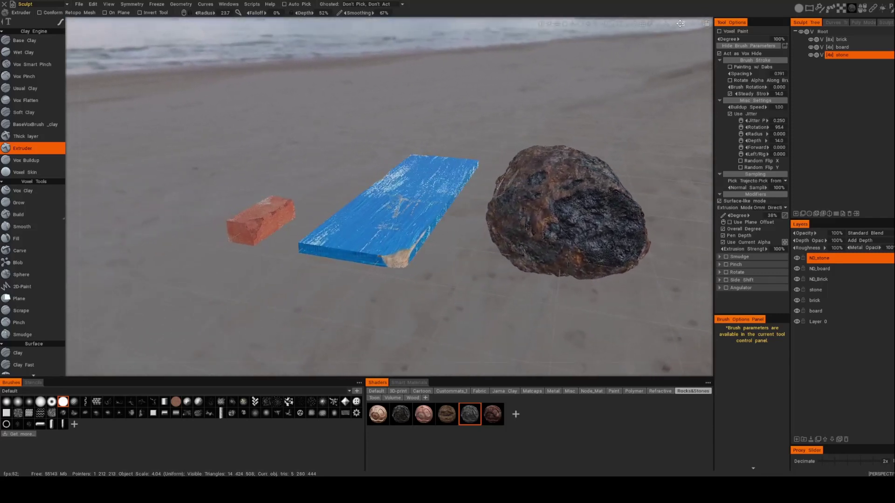
{"action": "left_click", "coordinate": [681, 25]}
{"action": "left_click", "coordinate": [652, 44]}
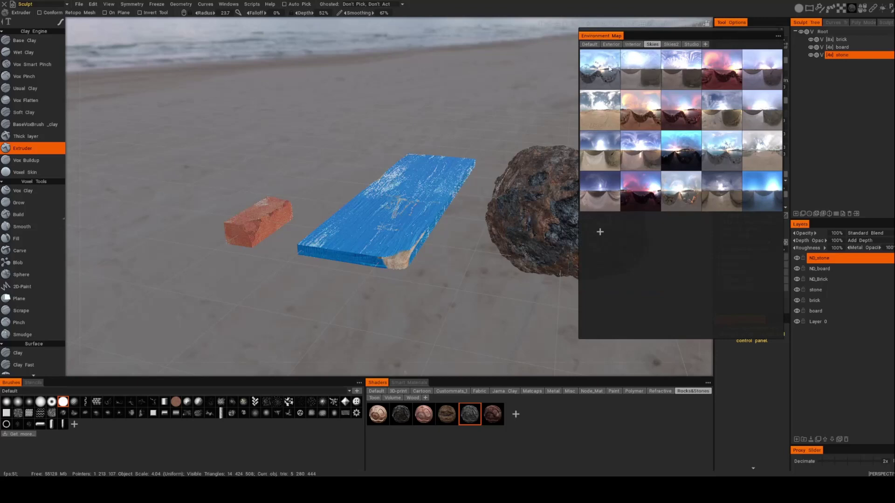
{"action": "left_click", "coordinate": [605, 73]}
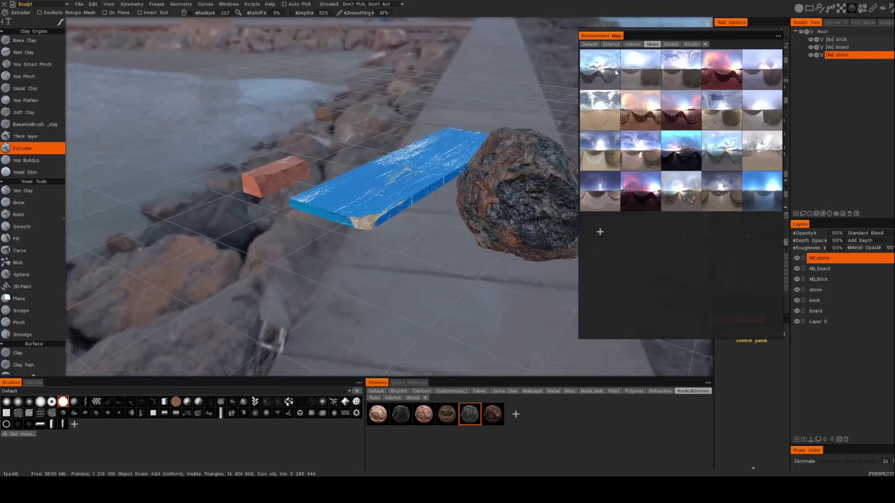
{"action": "left_click", "coordinate": [647, 71]}
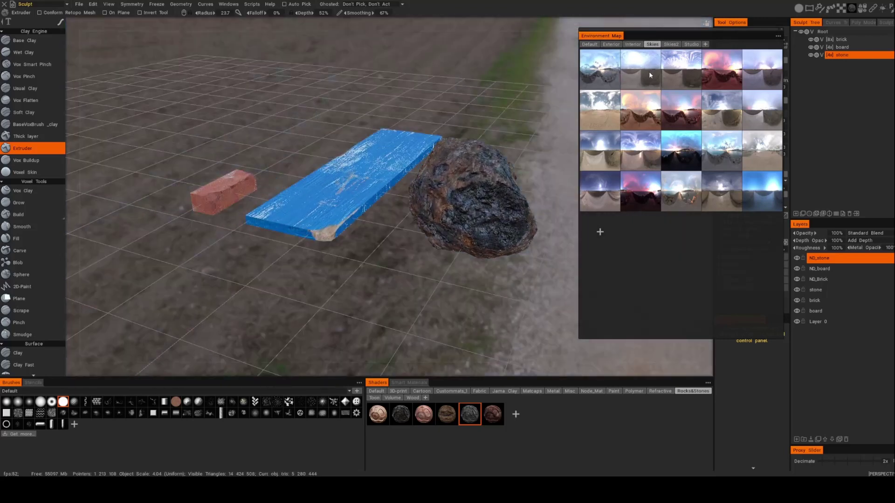
{"action": "left_click", "coordinate": [730, 75]}
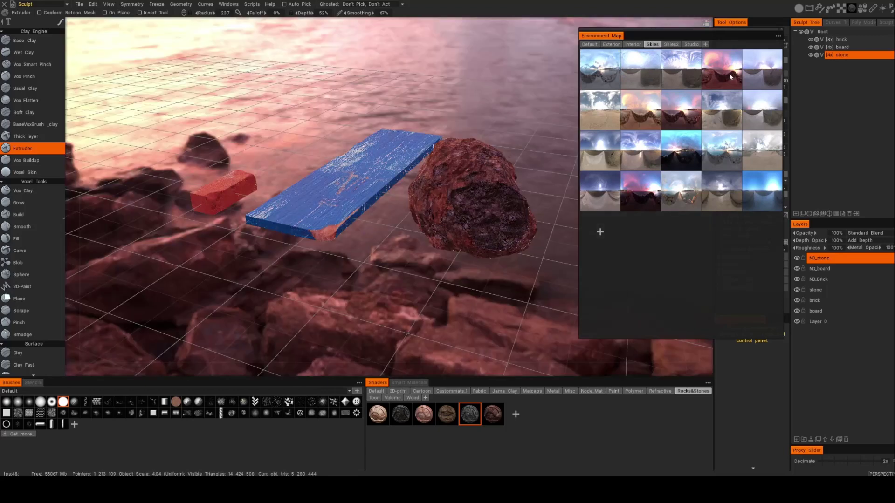
{"action": "left_click", "coordinate": [766, 155]}
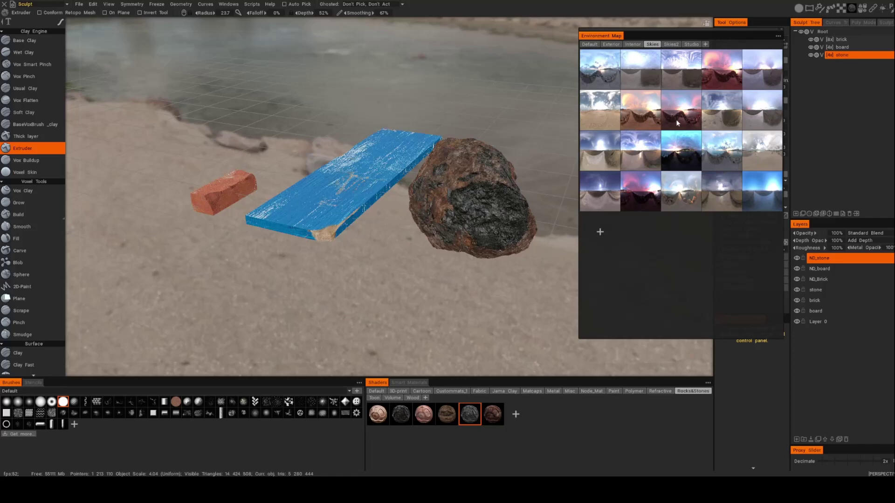
{"action": "left_click", "coordinate": [601, 80]}
{"action": "left_click_drag", "start_coordinate": [569, 104], "coordinate": [635, 164]}
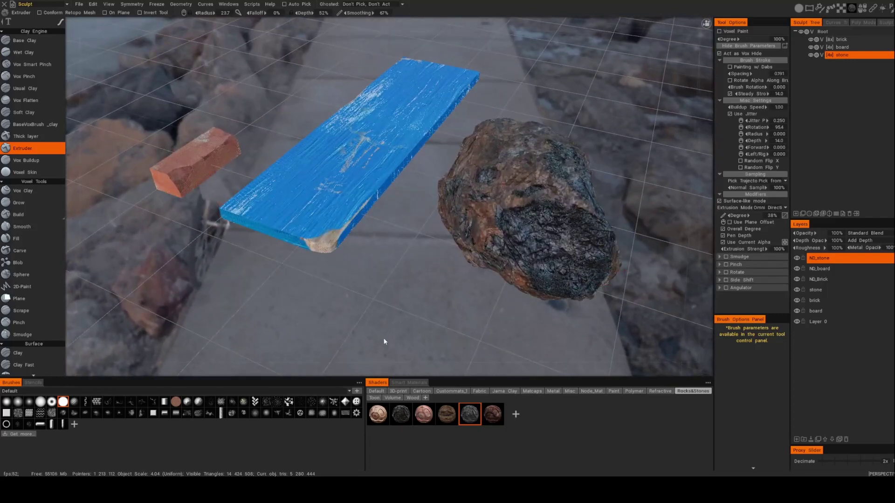